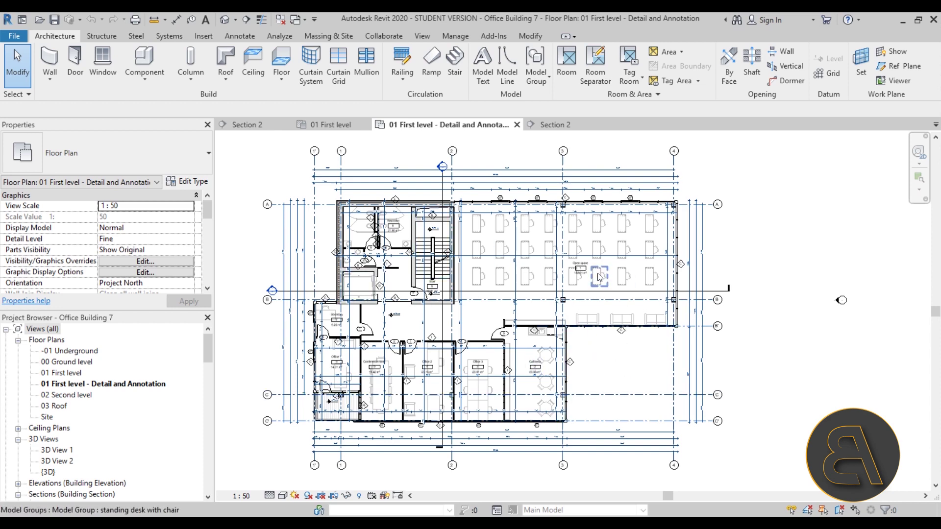
- Examine the room tags of the Open space and the Cafeteria in the first-level detail and annotation plan
scroll(579, 261, up, 5)
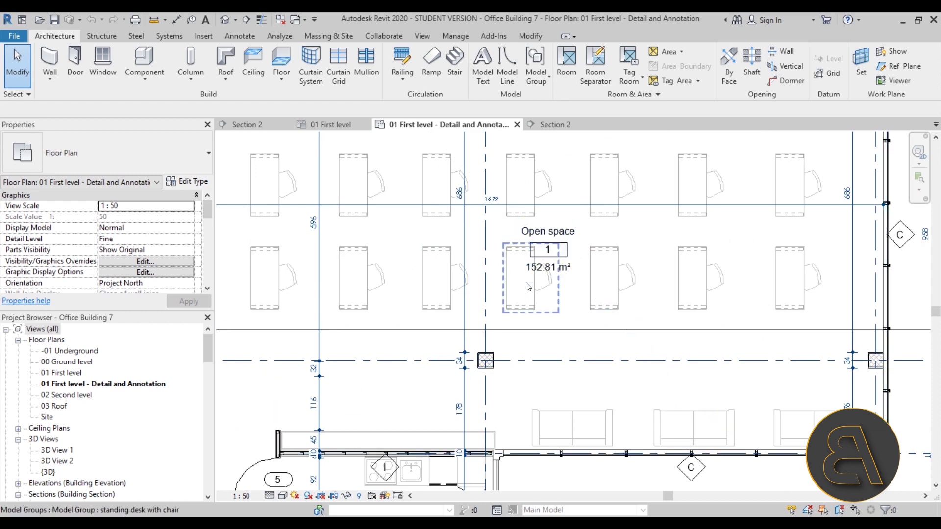
middle_drag(554, 316, 573, 298)
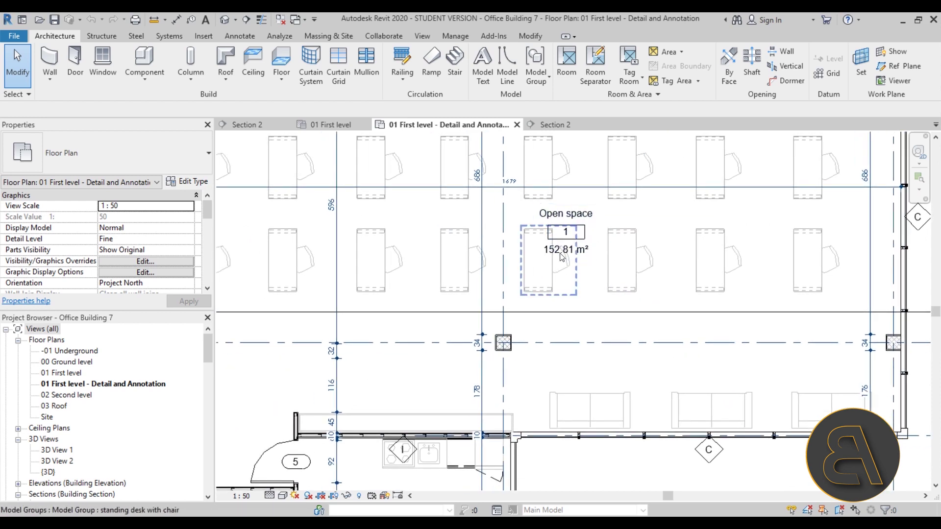
scroll(482, 372, down, 1)
middle_drag(482, 372, 531, 244)
scroll(456, 456, up, 4)
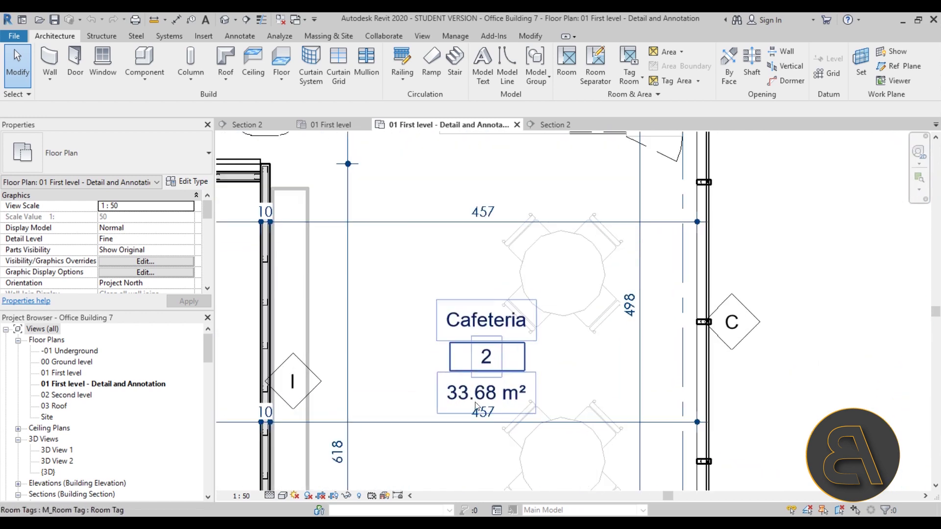
scroll(522, 403, down, 1)
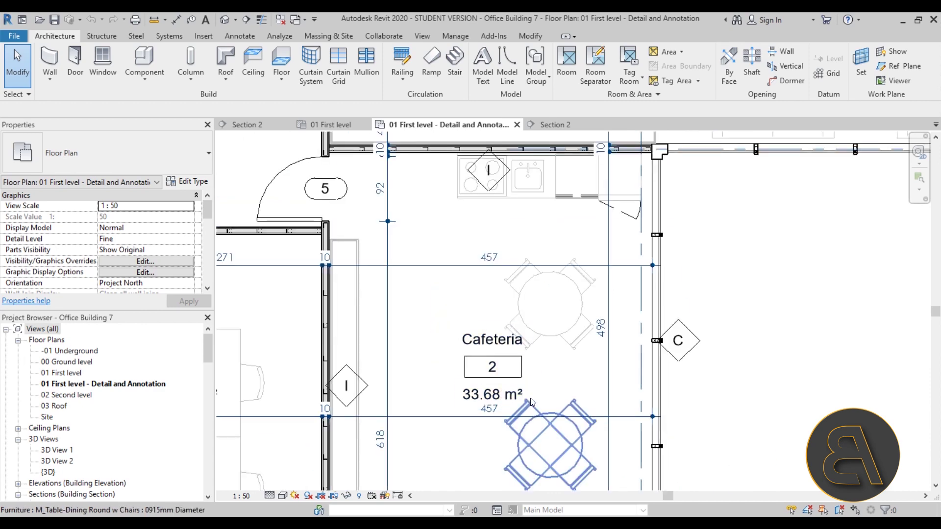
scroll(429, 354, down, 1)
scroll(427, 353, down, 1)
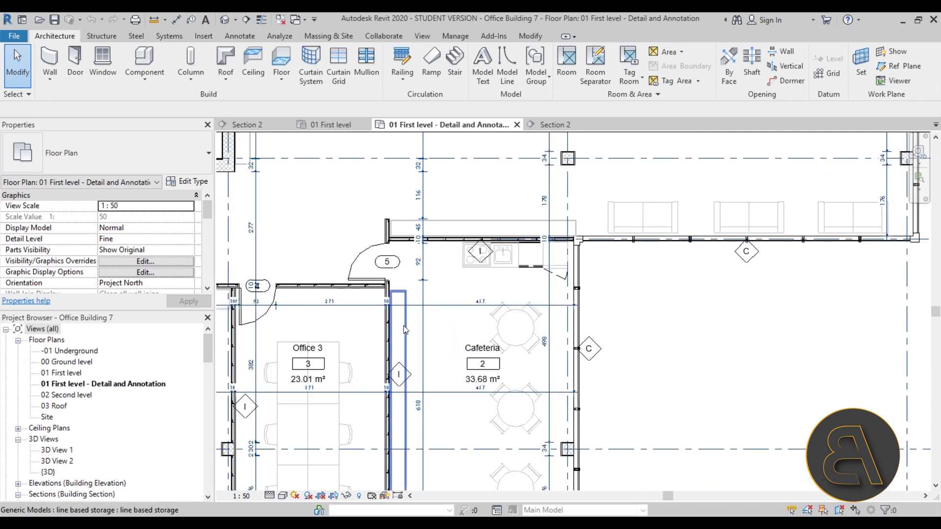
- Inspect the Open space room tag and its room boundary, and look over the tagged offices in the plan
middle_drag(402, 326, 303, 291)
scroll(314, 292, down, 1)
middle_drag(388, 301, 431, 421)
scroll(514, 250, up, 3)
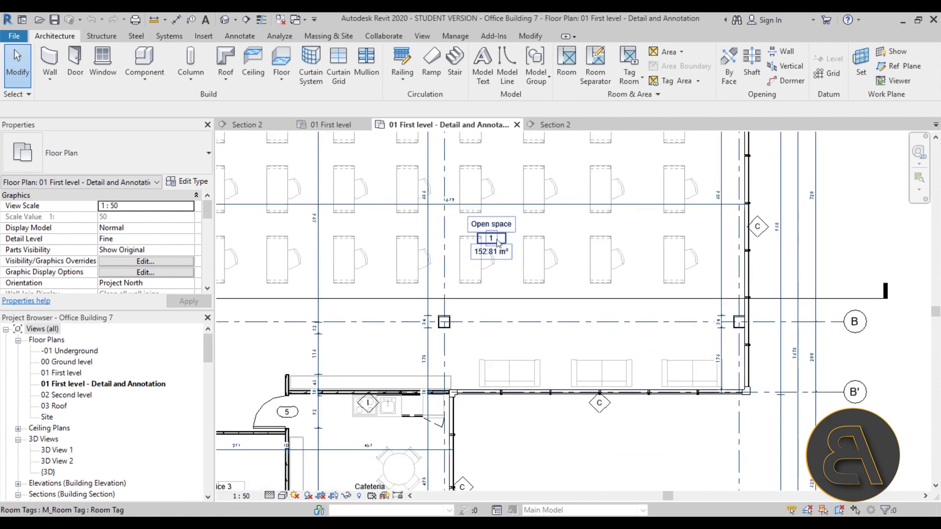
click(493, 255)
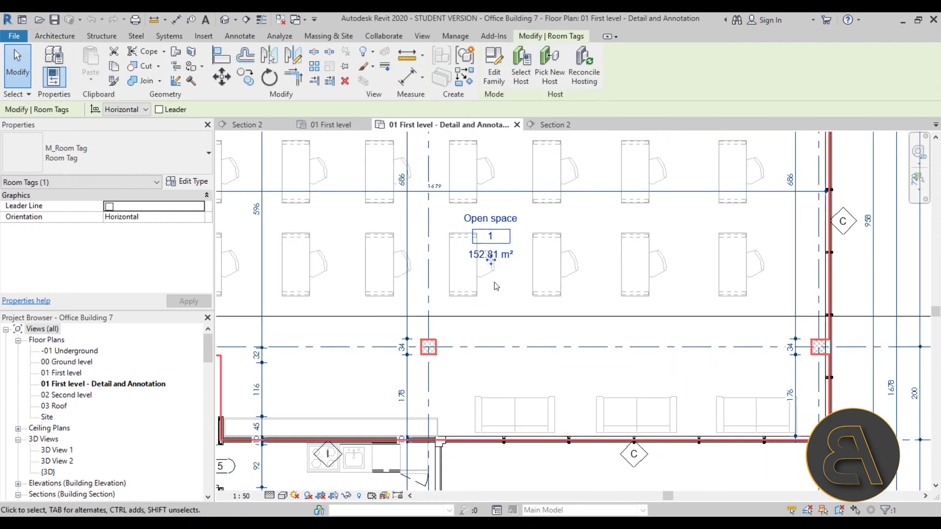
key(Escape)
scroll(497, 259, down, 3)
middle_drag(324, 428, 425, 371)
scroll(294, 408, down, 1)
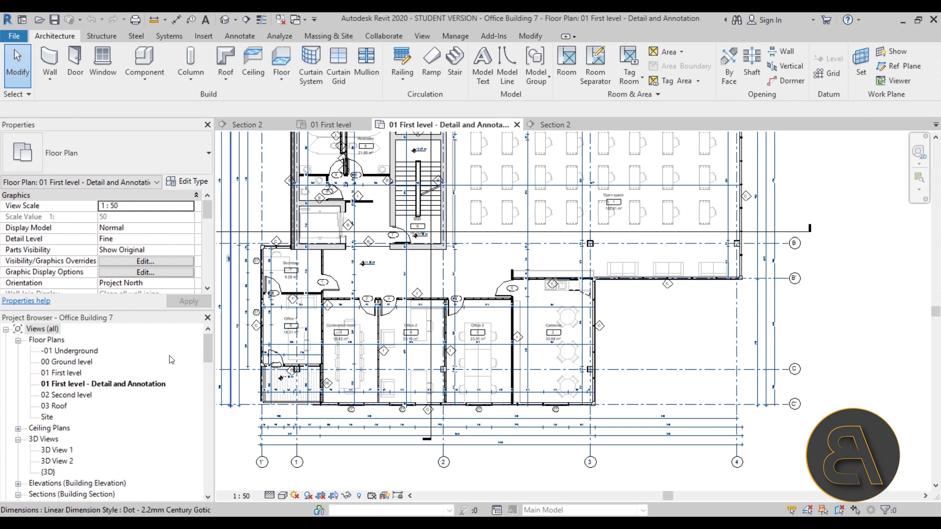
- Open the 01 First level rentable area plan and examine its coloured areas and Rentable Area Legend
scroll(169, 360, down, 4)
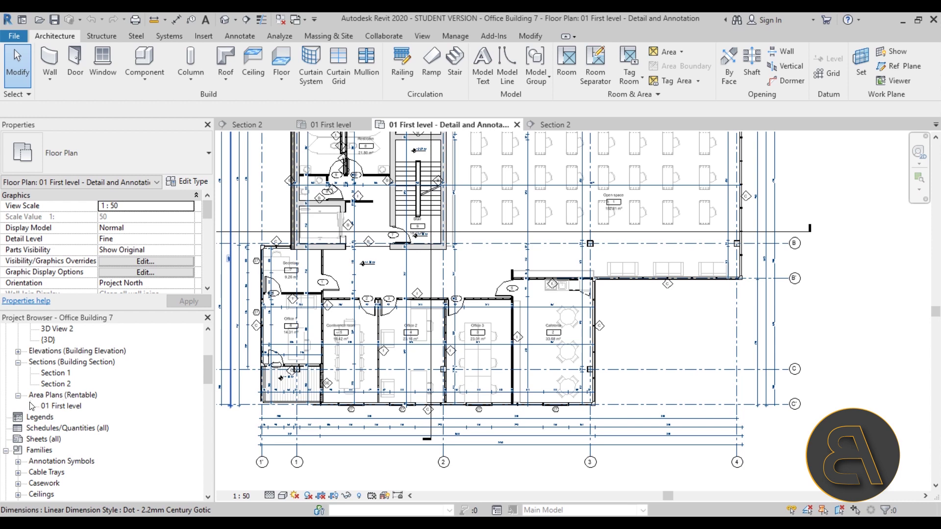
double_click(64, 406)
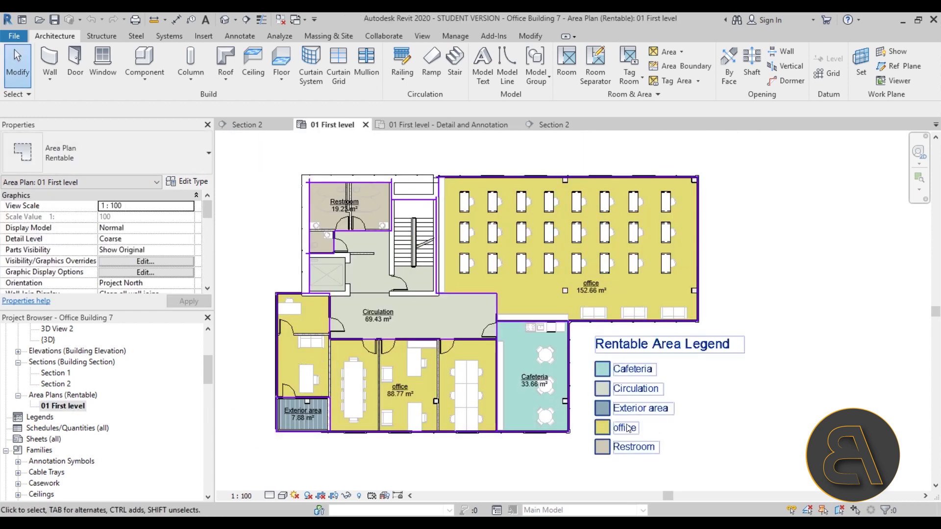
middle_drag(376, 452, 374, 448)
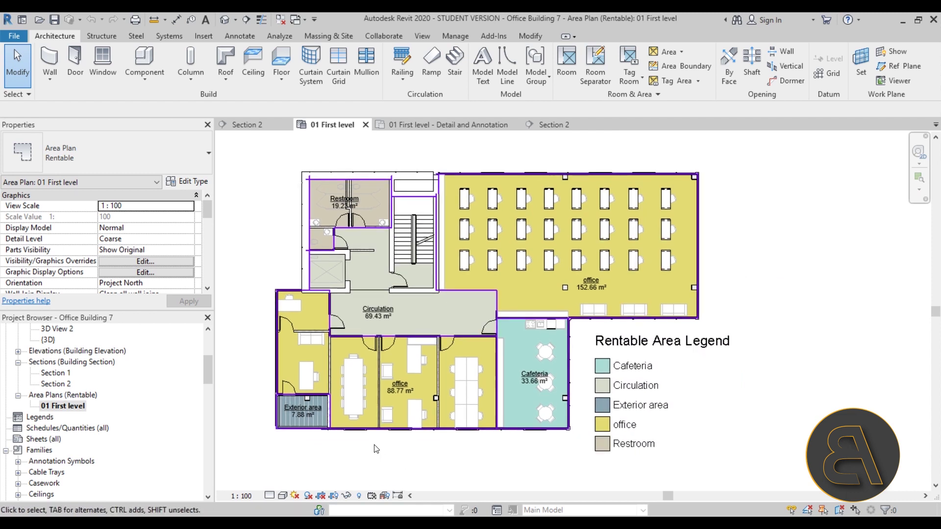
middle_drag(392, 480, 385, 478)
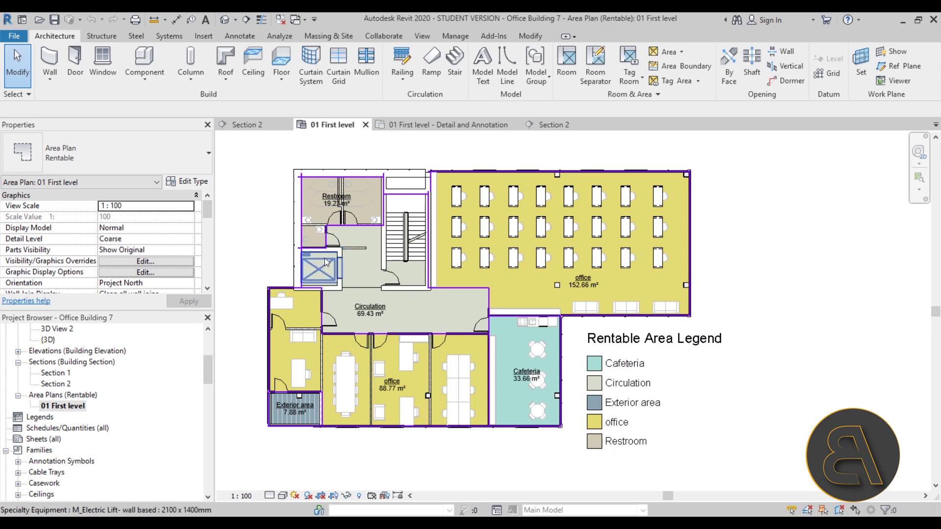
- Open Section 2 of the Office Building 7 - test project and examine its floor, beam, stair and facade connections
click(246, 126)
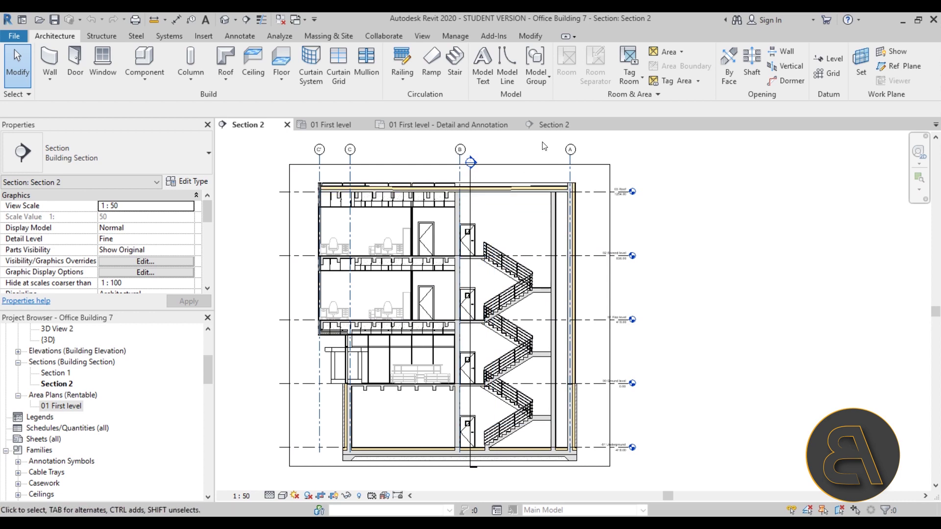
click(551, 125)
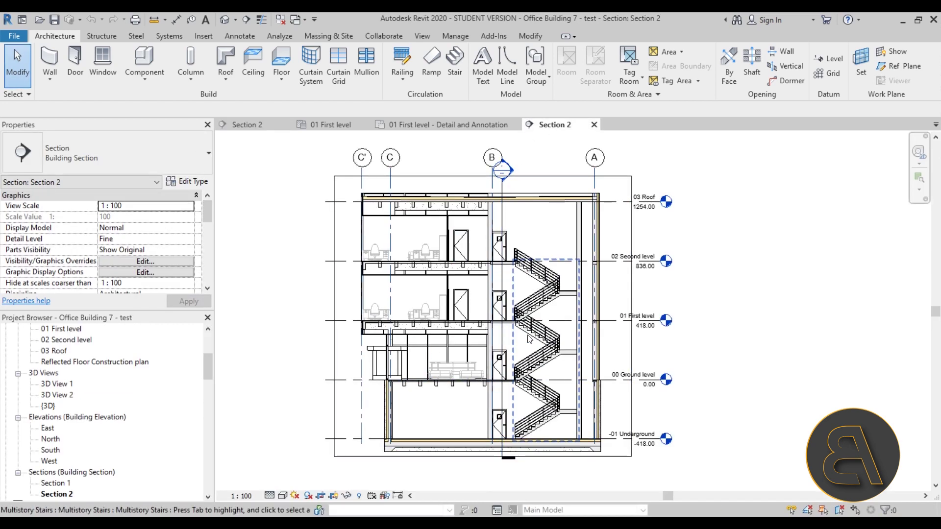
scroll(473, 333, up, 5)
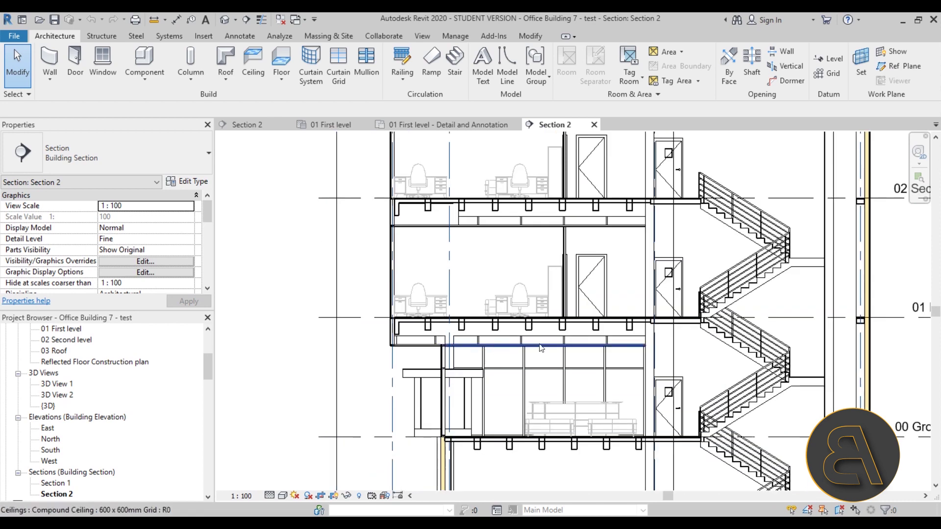
scroll(589, 301, up, 2)
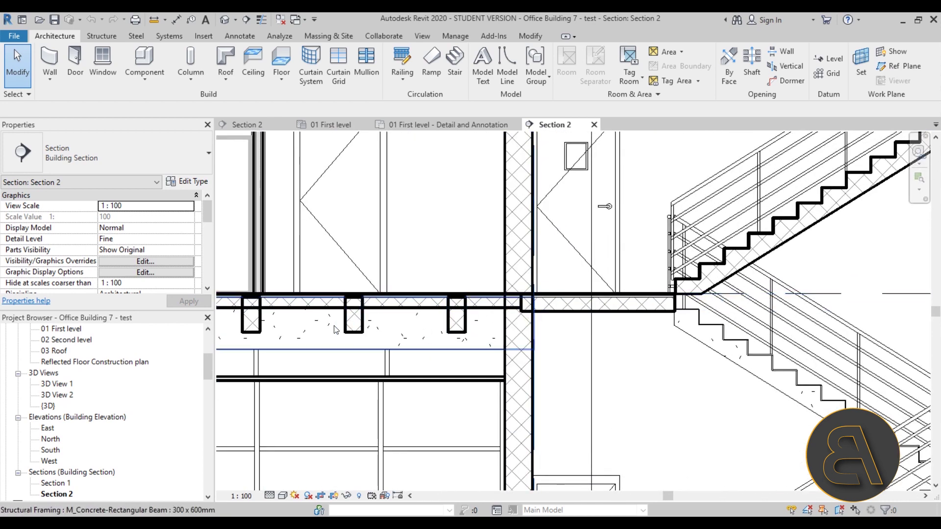
scroll(325, 325, down, 2)
scroll(648, 310, up, 3)
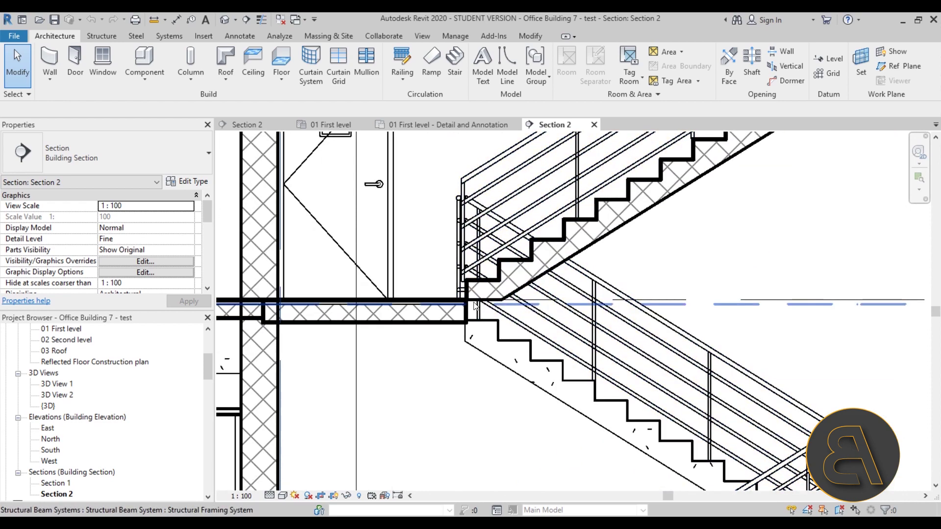
scroll(470, 316, down, 5)
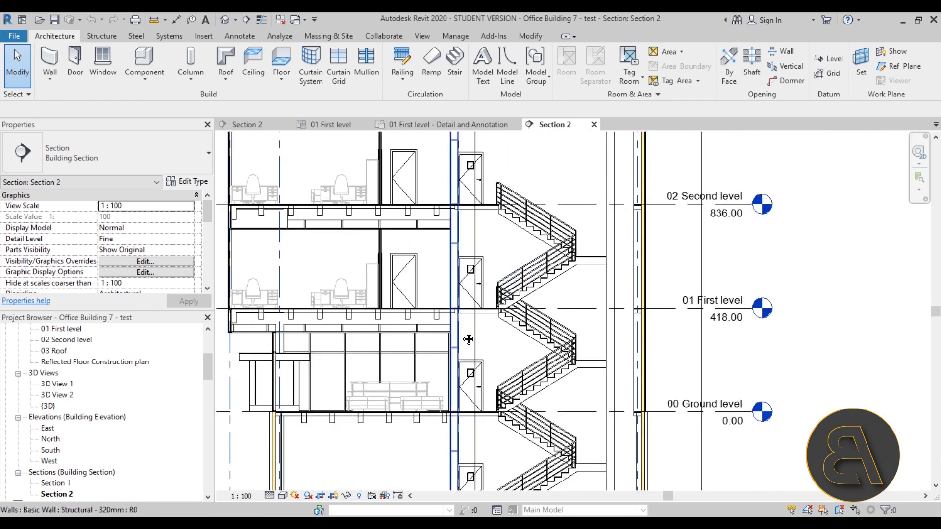
scroll(548, 309, up, 5)
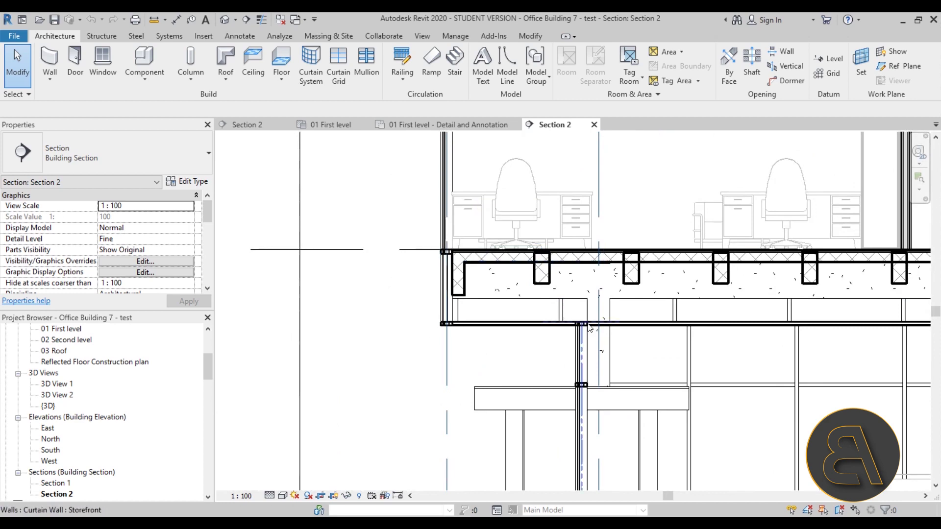
- Examine where the lowest stair flight and the walls meet the foundation slab in the test project's Section 2
scroll(547, 309, down, 4)
middle_drag(547, 314, 304, 347)
middle_drag(460, 446, 449, 384)
scroll(450, 385, up, 4)
scroll(451, 385, up, 3)
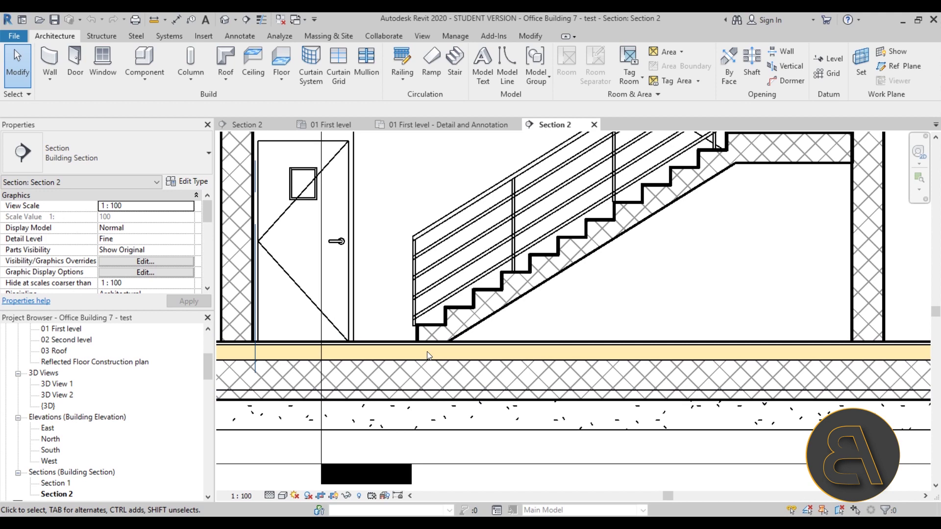
- Switch to Section 2 of Office Building 7 and examine its floor, beam, wall and stair joints for comparison
click(255, 125)
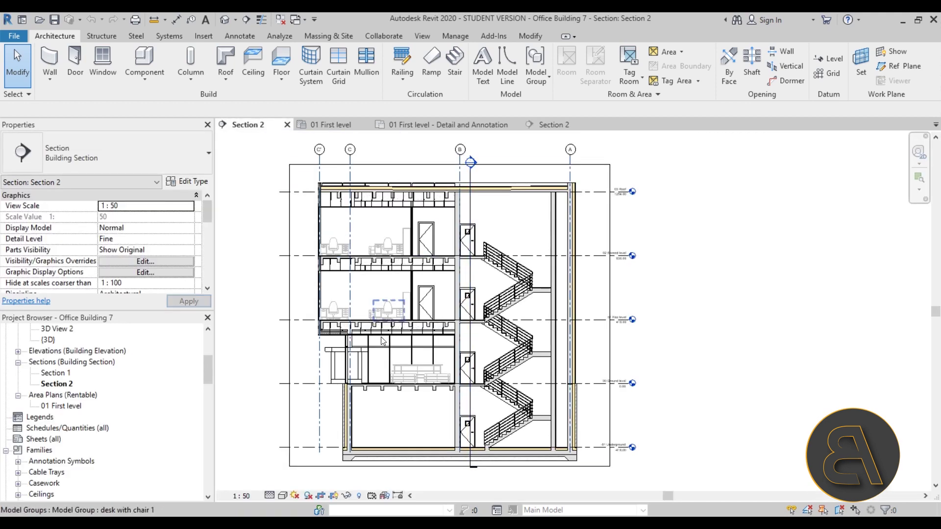
scroll(383, 338, up, 5)
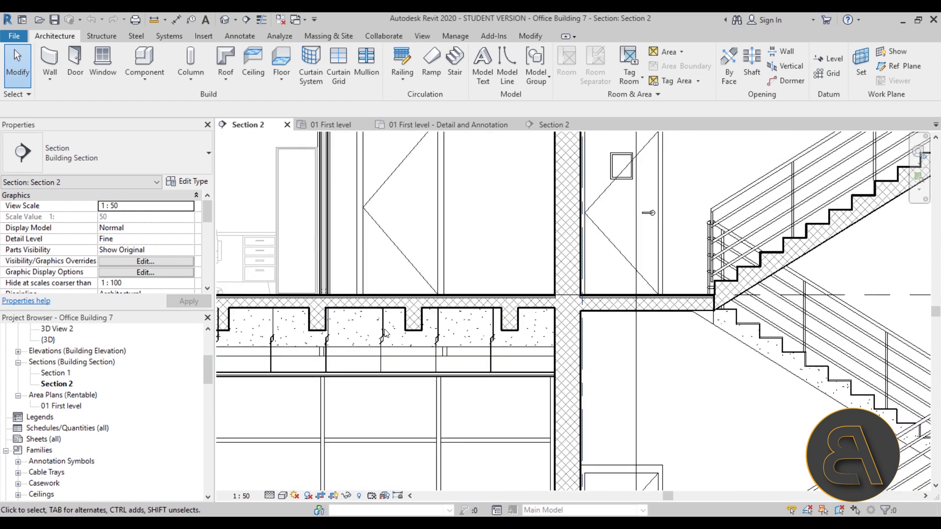
scroll(564, 310, up, 2)
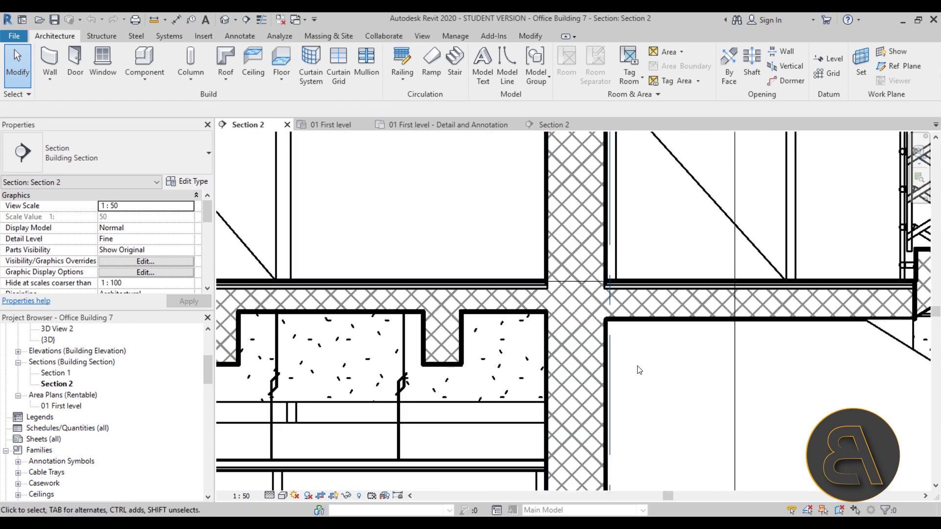
scroll(638, 370, down, 1)
middle_drag(796, 387, 367, 395)
scroll(449, 377, down, 1)
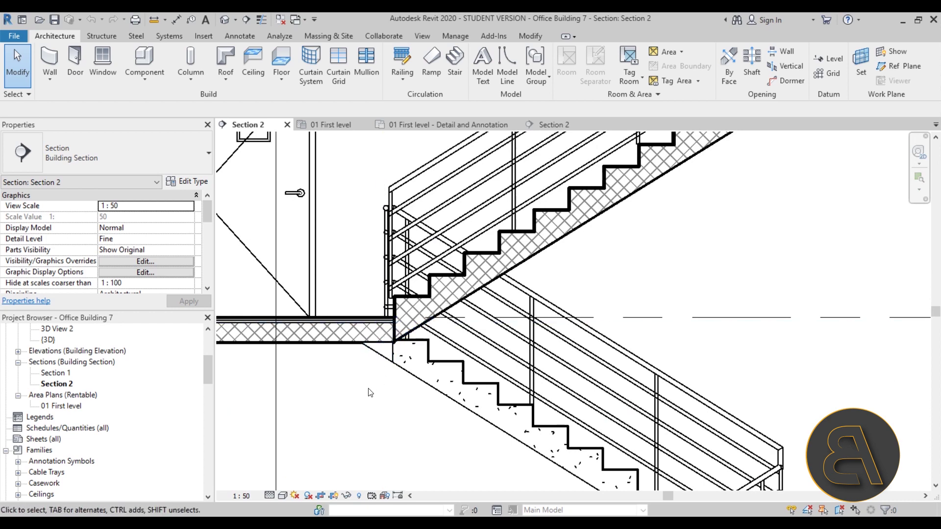
scroll(370, 392, down, 3)
scroll(432, 402, up, 2)
scroll(438, 410, down, 2)
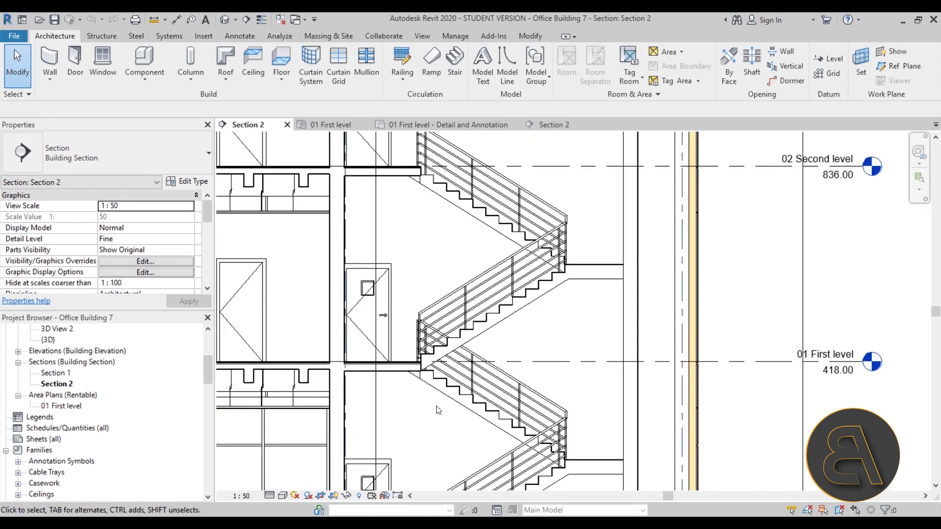
- Examine how the lowest stair flight and the wall join the foundation at the underground level of Office Building 7
middle_drag(436, 406, 413, 246)
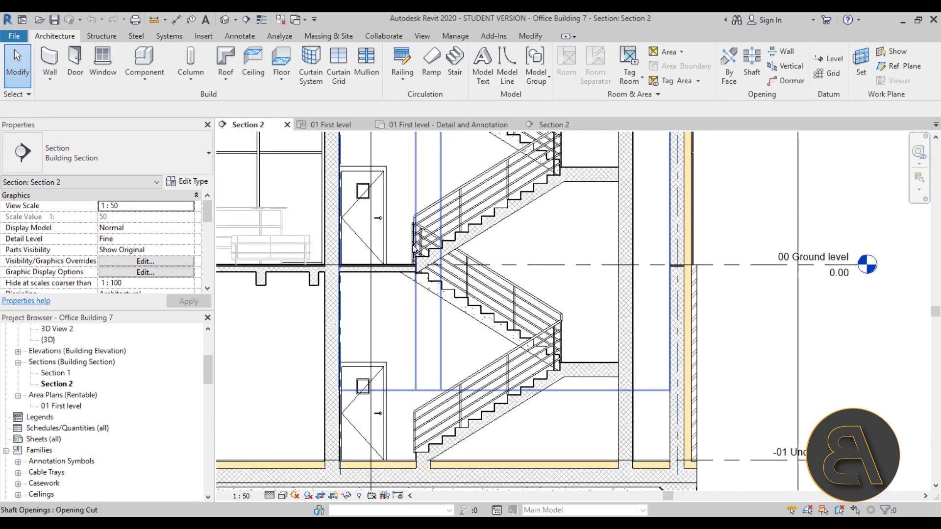
middle_drag(421, 372, 431, 259)
scroll(435, 350, up, 3)
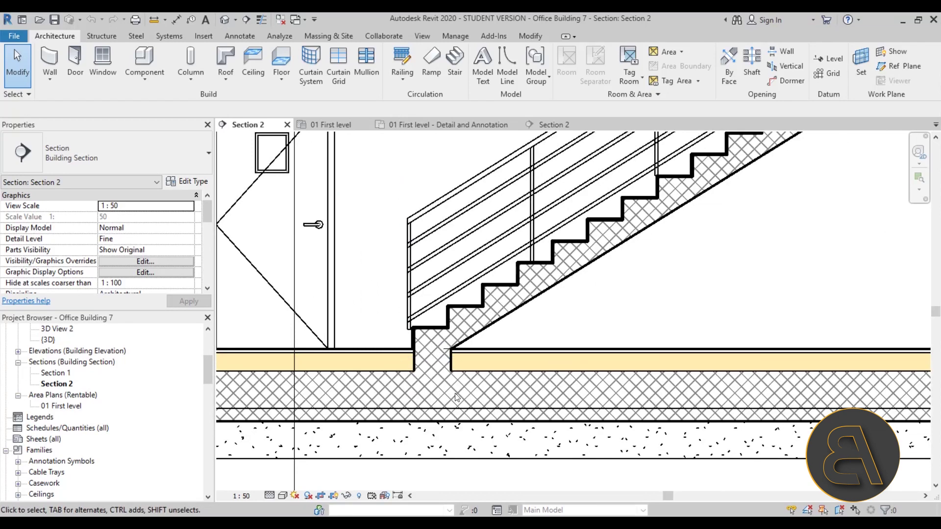
scroll(545, 394, down, 3)
middle_drag(428, 410, 492, 385)
scroll(434, 354, up, 3)
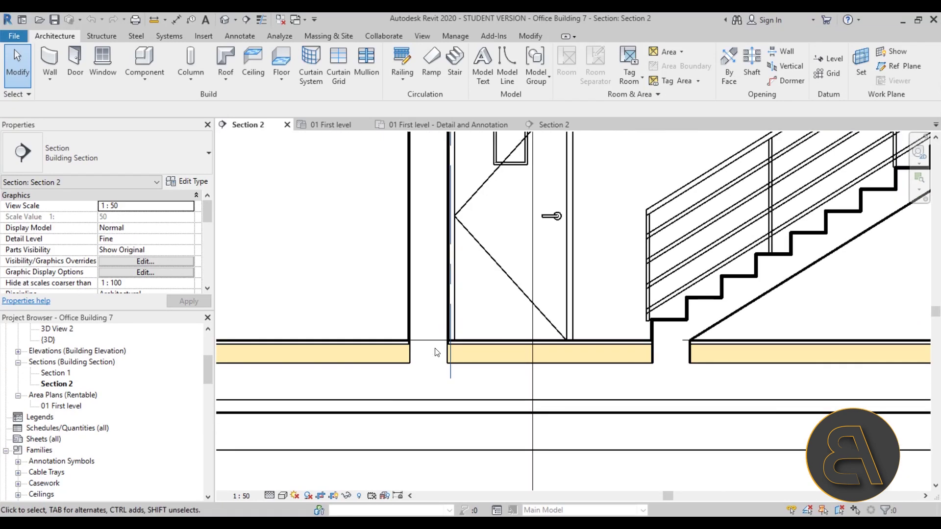
- Compare the foundation and exterior wall corner at -01 Underground between the test project's Section 2 and that of Office Building 7
click(543, 124)
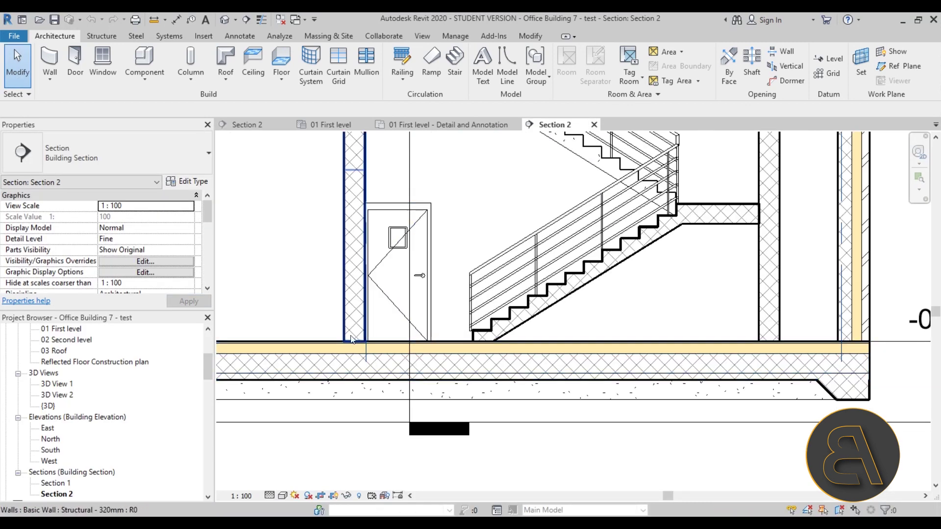
middle_drag(612, 349, 295, 349)
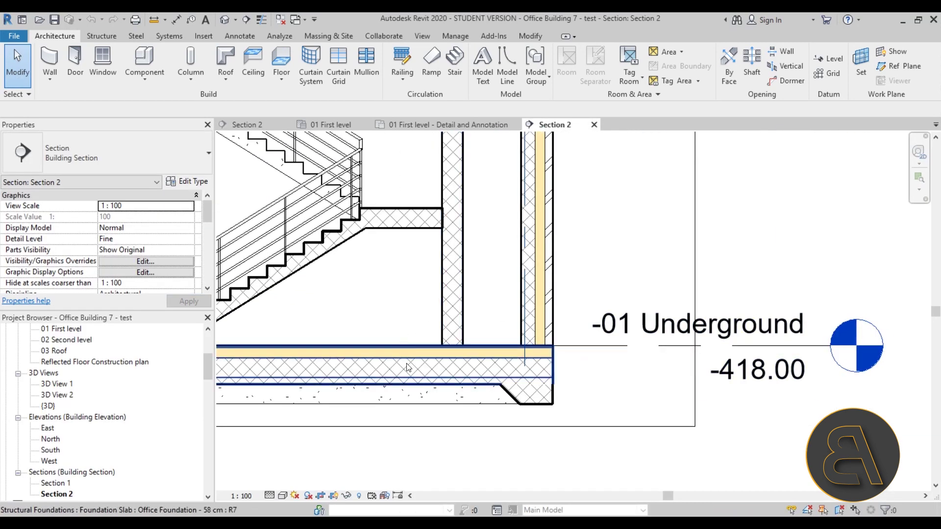
click(260, 125)
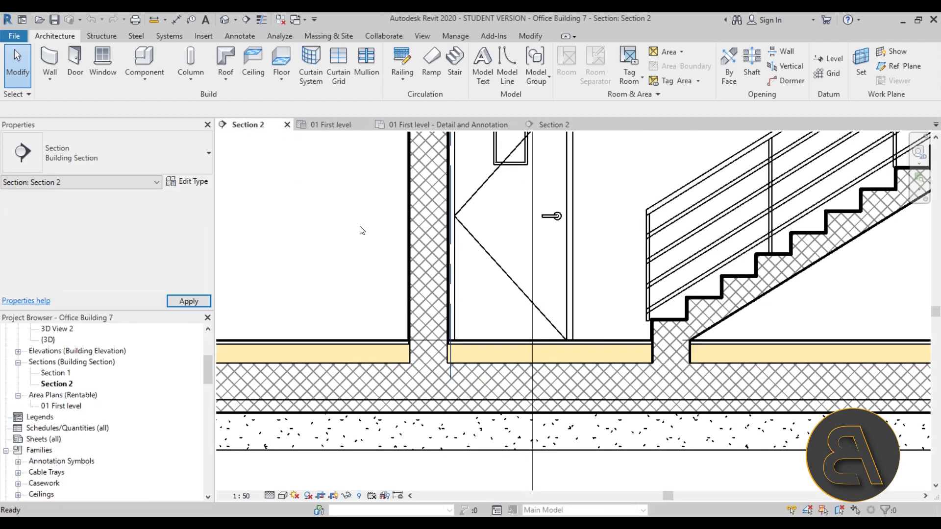
scroll(580, 352, down, 3)
middle_drag(691, 361, 271, 348)
scroll(460, 346, up, 3)
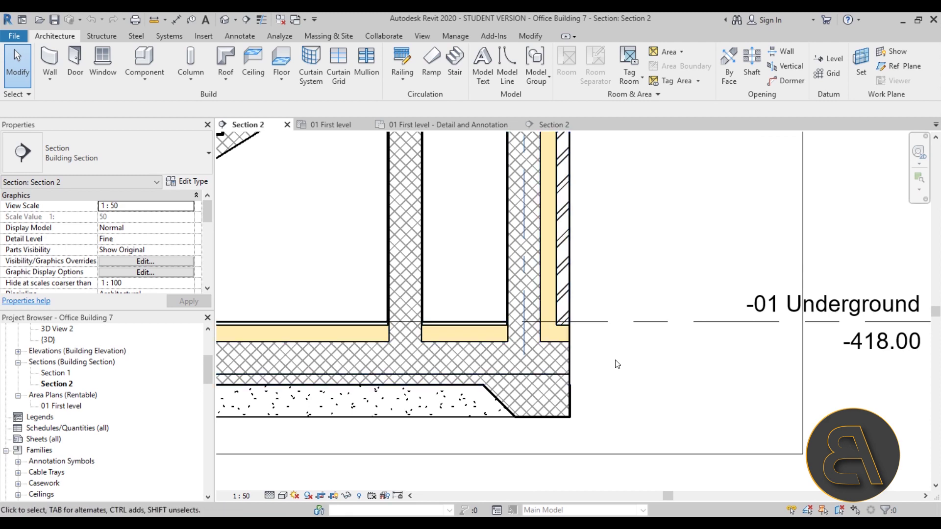
- Examine the insulation detail lines at the facade floor edges and above the suspended ceiling of the first-level overhang in Section 2
scroll(616, 365, down, 2)
scroll(567, 368, down, 2)
middle_drag(492, 345, 519, 403)
scroll(520, 404, down, 1)
scroll(385, 373, down, 1)
middle_drag(385, 373, 546, 388)
scroll(368, 250, up, 3)
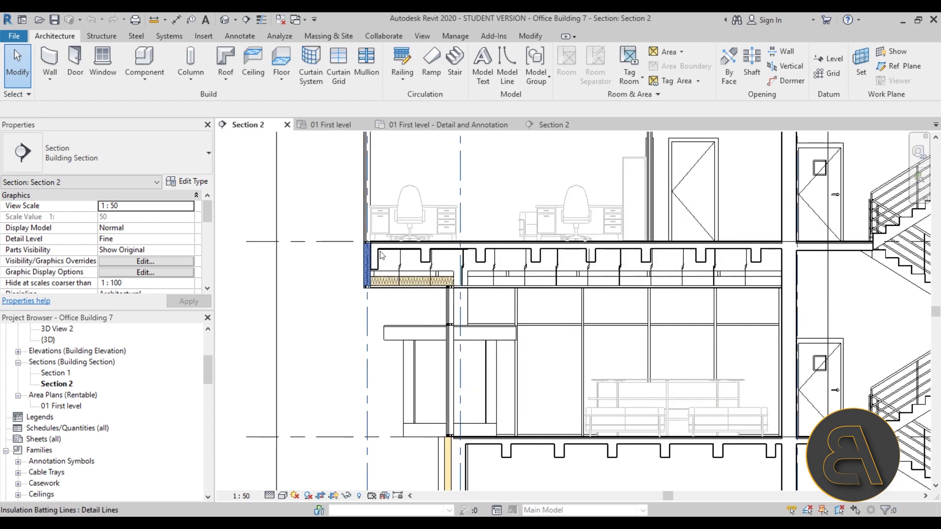
scroll(380, 252, up, 3)
scroll(360, 337, down, 2)
middle_drag(379, 265, 374, 322)
scroll(361, 333, down, 1)
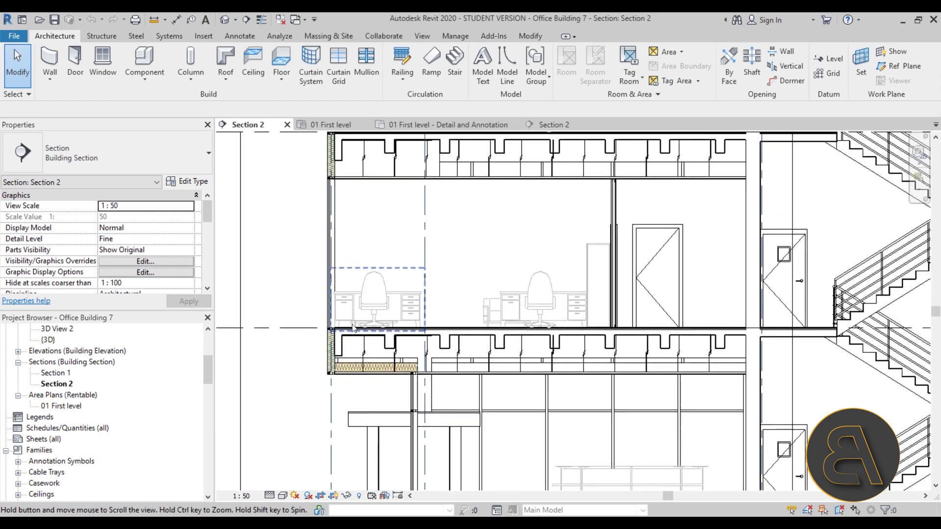
scroll(333, 340, up, 3)
scroll(338, 299, down, 1)
scroll(339, 299, down, 2)
middle_drag(344, 281, 338, 302)
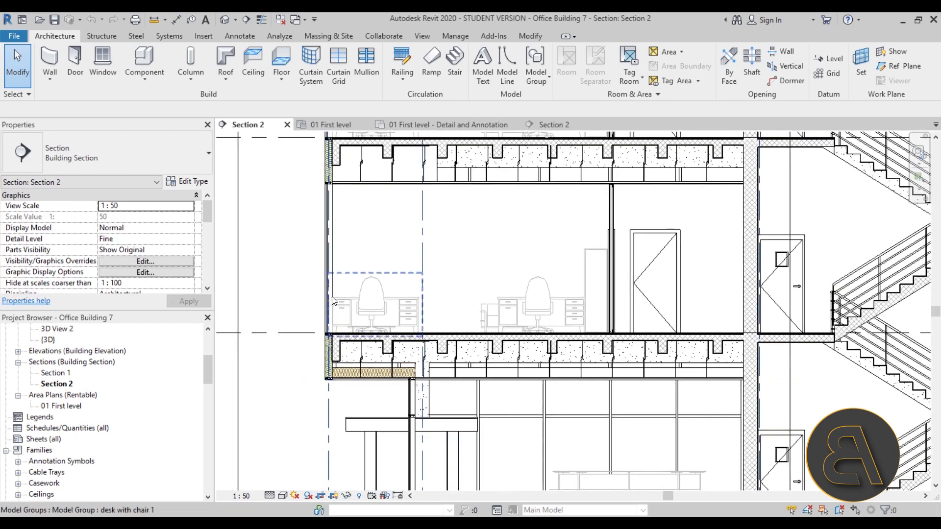
- Compare the facade edge and first-level overhang in Office Building 7's Section 2 with the same area in the test project
scroll(332, 297, up, 1)
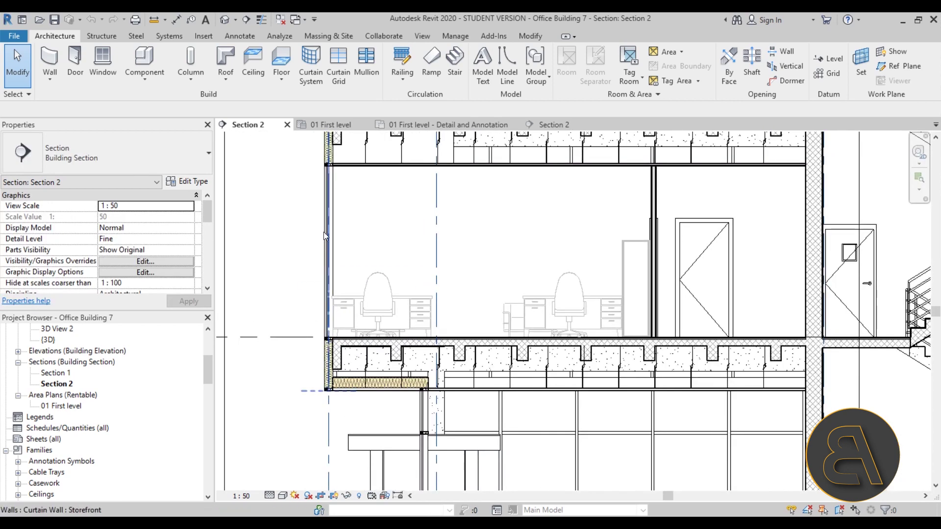
scroll(331, 252, up, 1)
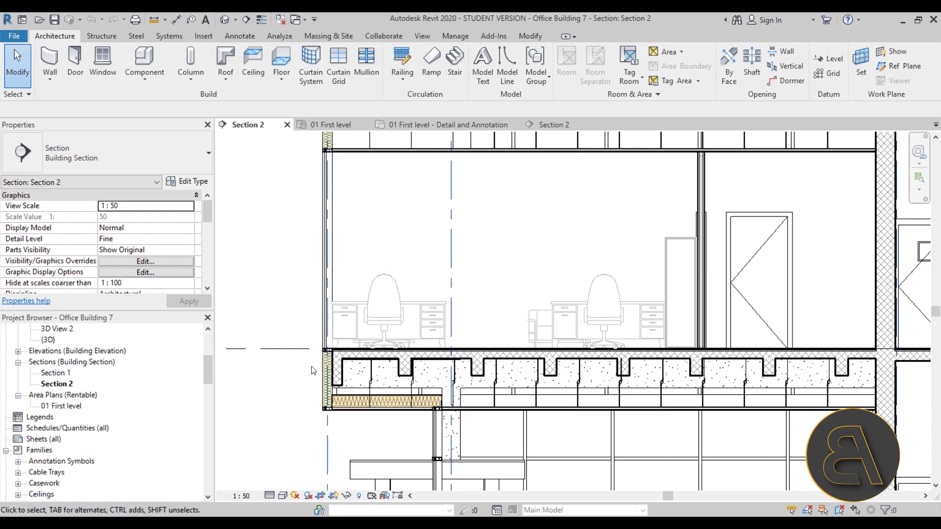
scroll(314, 368, up, 1)
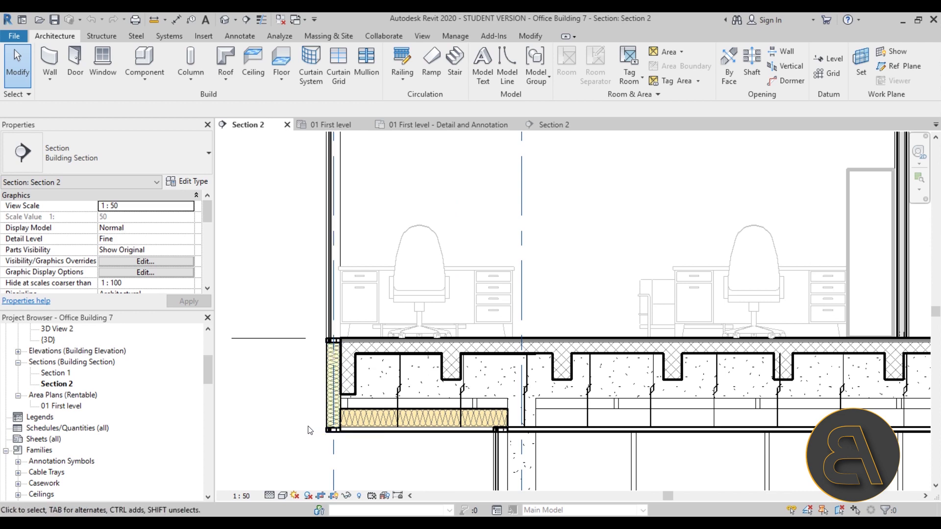
click(547, 123)
middle_drag(425, 338, 730, 433)
scroll(731, 433, down, 2)
scroll(502, 352, down, 2)
middle_drag(495, 353, 519, 408)
scroll(351, 284, up, 6)
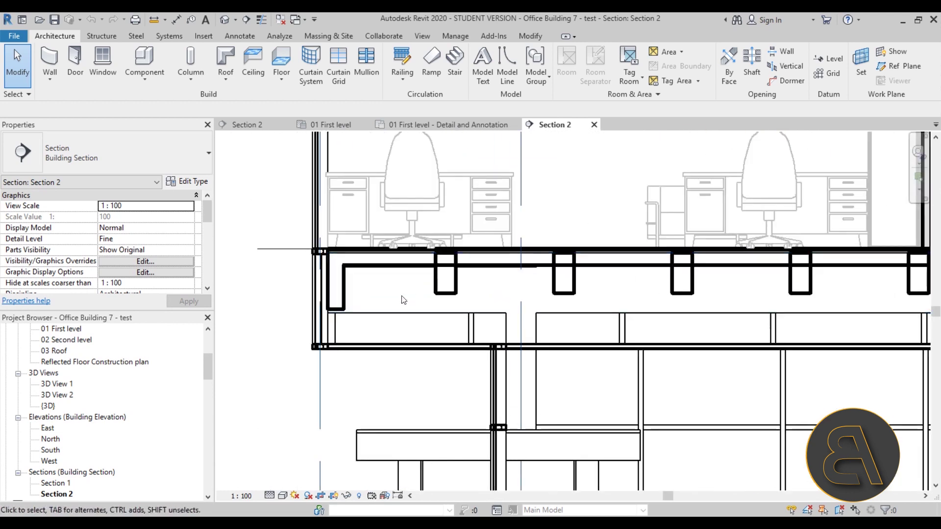
click(254, 124)
middle_drag(338, 396, 307, 255)
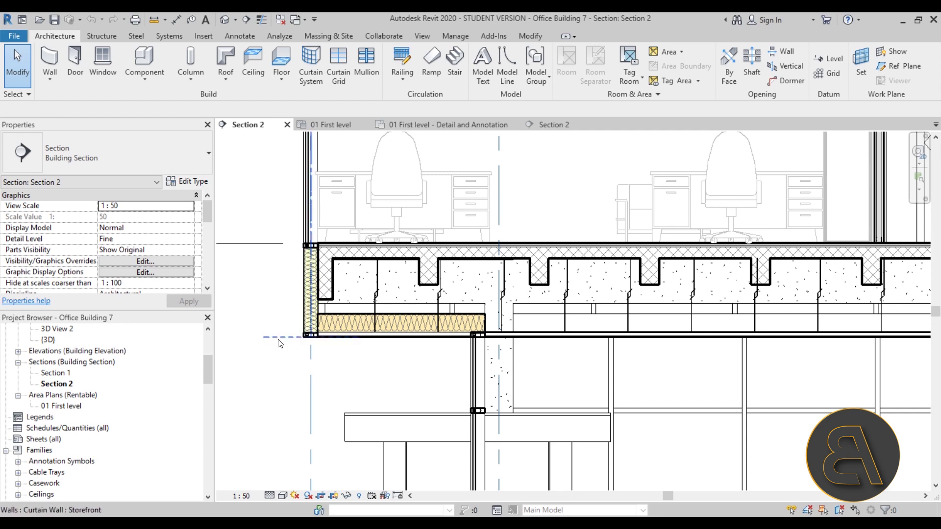
- Examine the insulation batting detail lines above the suspended ceiling of the overhang in Office Building 7's Section 2
click(407, 344)
click(411, 371)
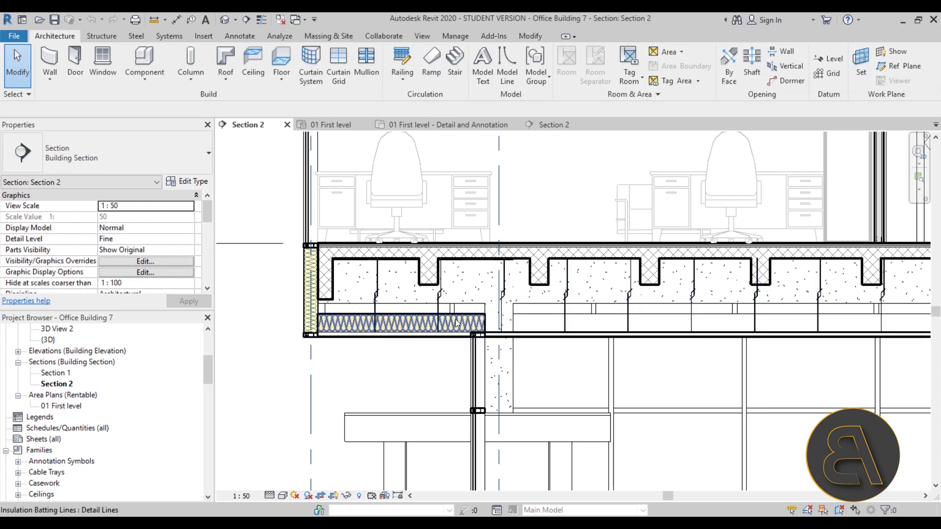
scroll(347, 398, down, 1)
middle_drag(347, 398, 343, 334)
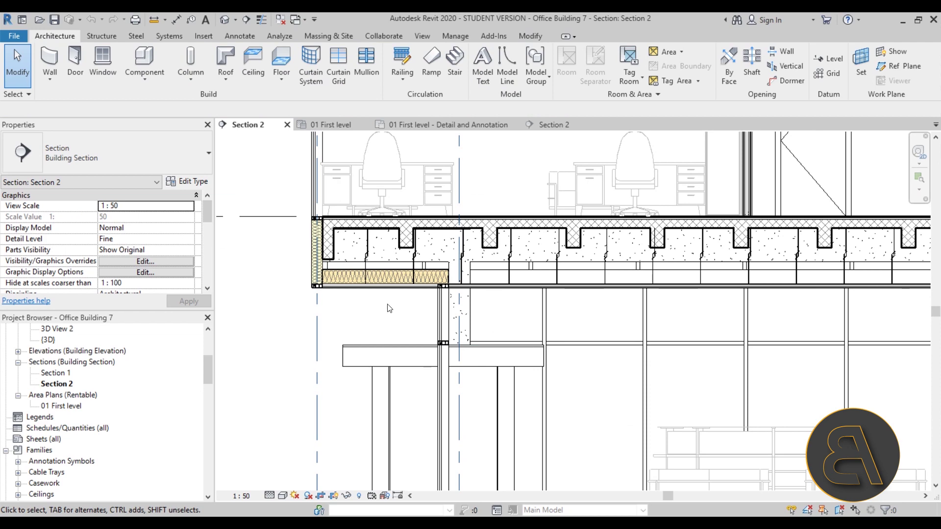
- Inspect the cut profile at the inner end of the overhang insulation, where it meets the curtain wall
scroll(401, 311, up, 4)
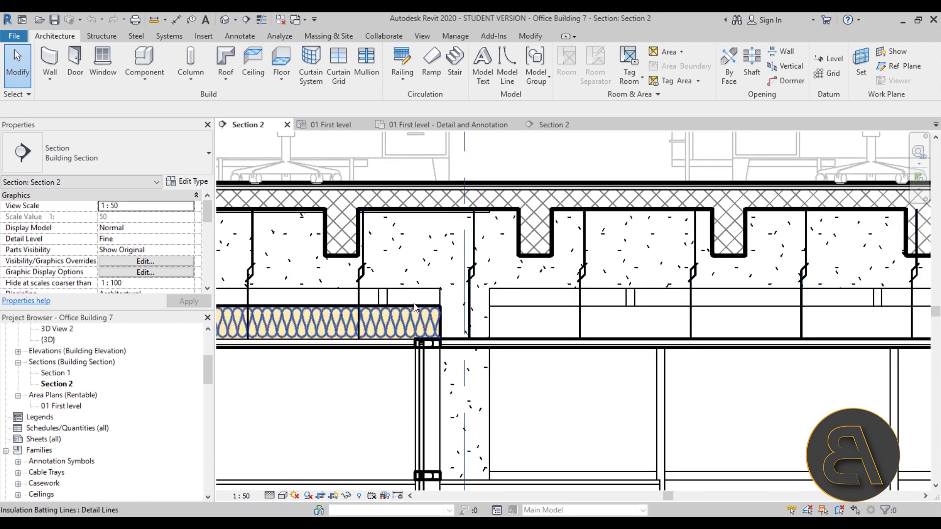
click(413, 317)
scroll(416, 294, up, 3)
key(Escape)
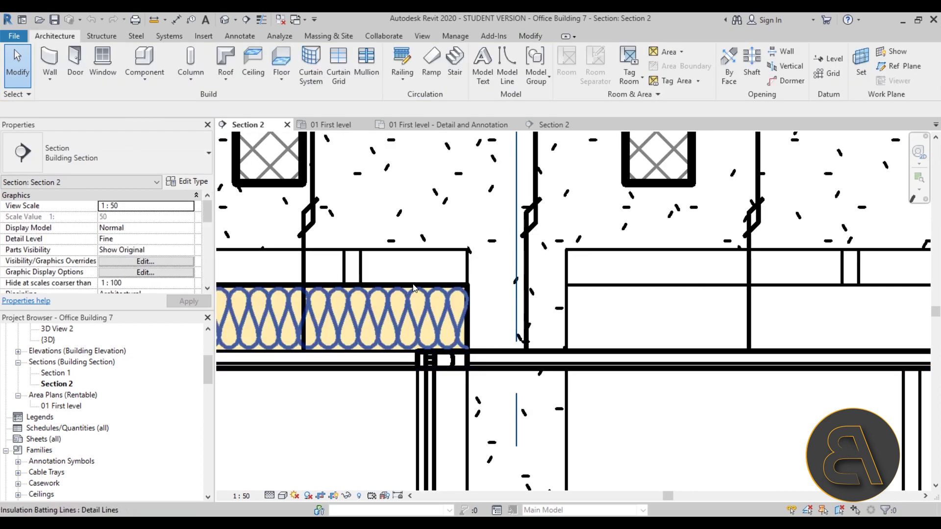
click(470, 302)
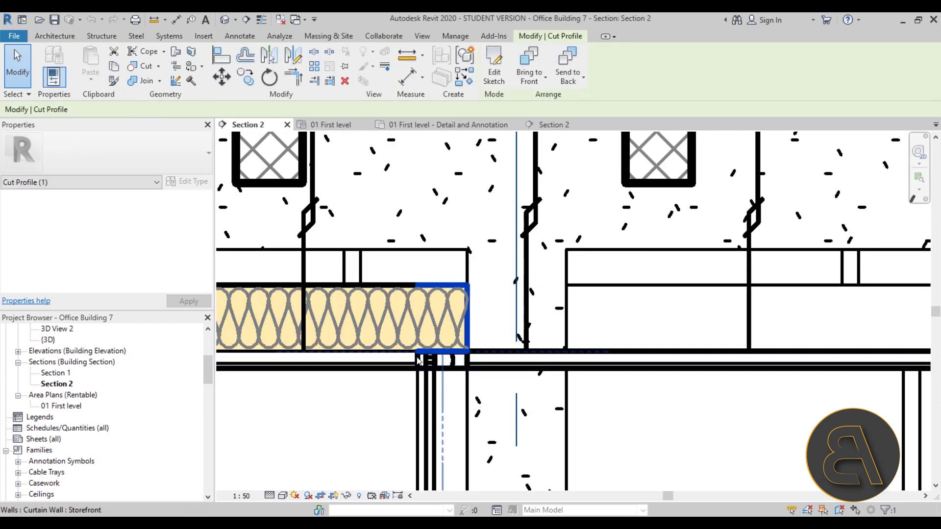
scroll(432, 334, down, 5)
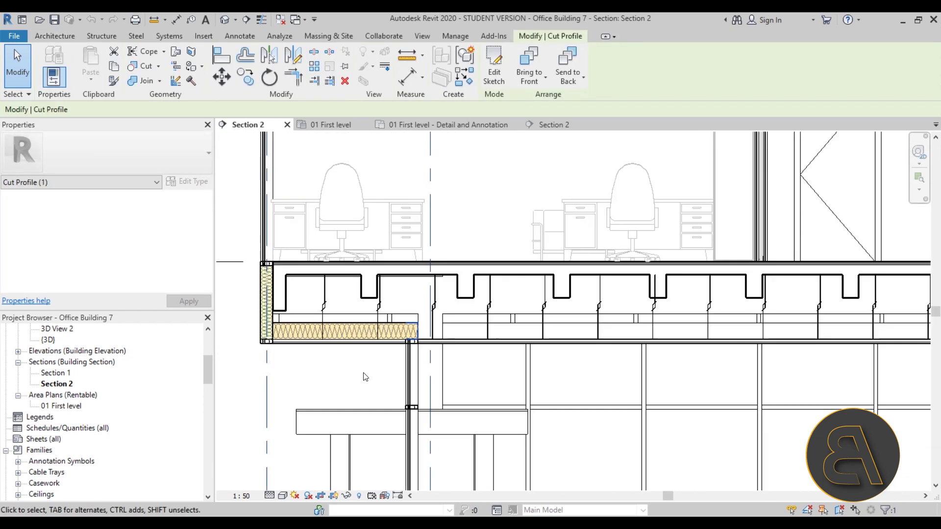
key(Escape)
- Inspect the Solid White filled region that joins the floor landing to the stair flight in Section 2
scroll(321, 390, down, 3)
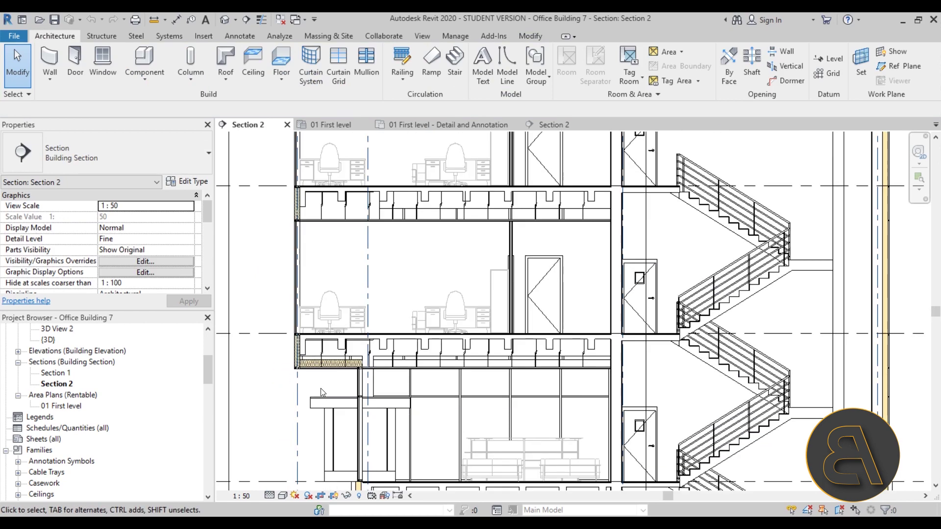
middle_drag(357, 392, 316, 382)
scroll(314, 380, down, 1)
middle_drag(427, 320, 432, 375)
middle_drag(491, 412, 341, 361)
scroll(464, 254, up, 4)
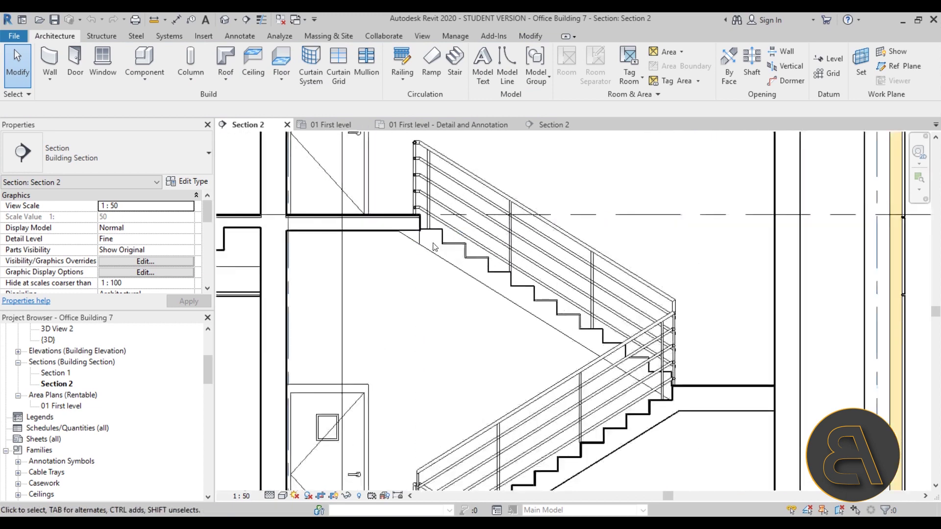
click(399, 233)
scroll(391, 305, down, 1)
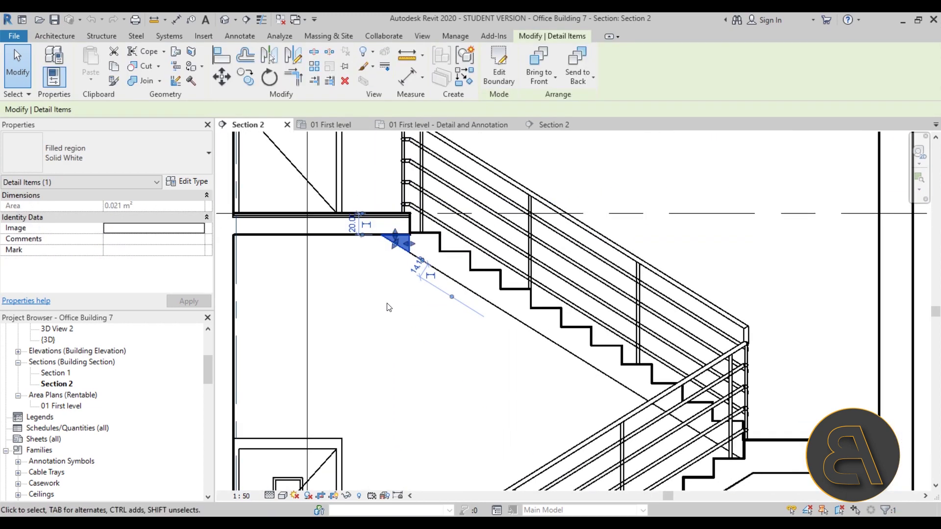
click(390, 305)
- Compare the landing and stair joint with the test project's Section 2, then return to Office Building 7
click(559, 125)
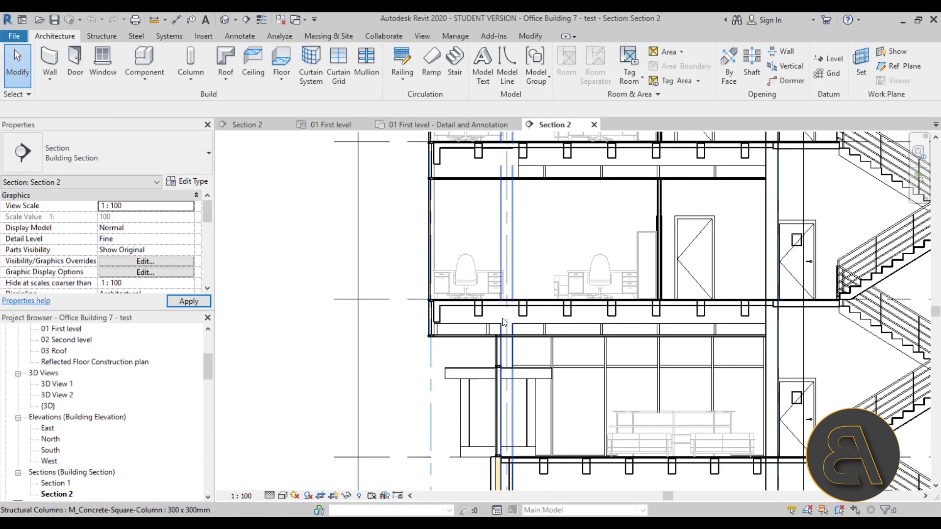
scroll(479, 360, up, 3)
scroll(478, 363, up, 5)
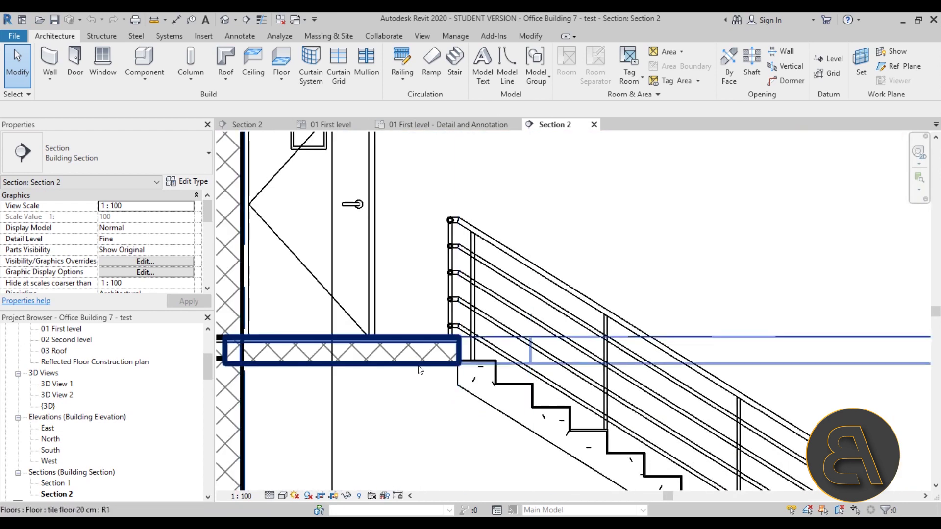
click(243, 125)
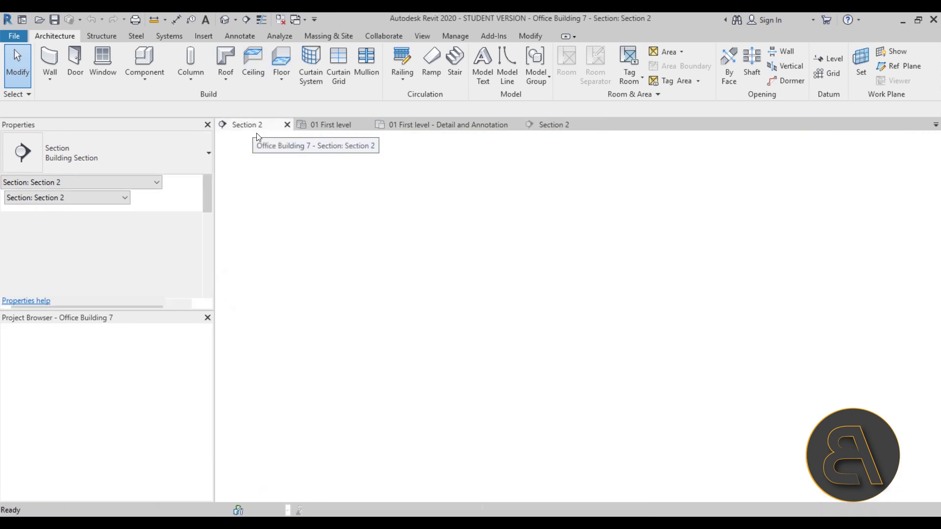
- Inspect the Interior Wall Construction Profile 6 cm detail item at the top of the interior wall, using the Thin Lines display
scroll(498, 296, down, 3)
scroll(497, 297, down, 4)
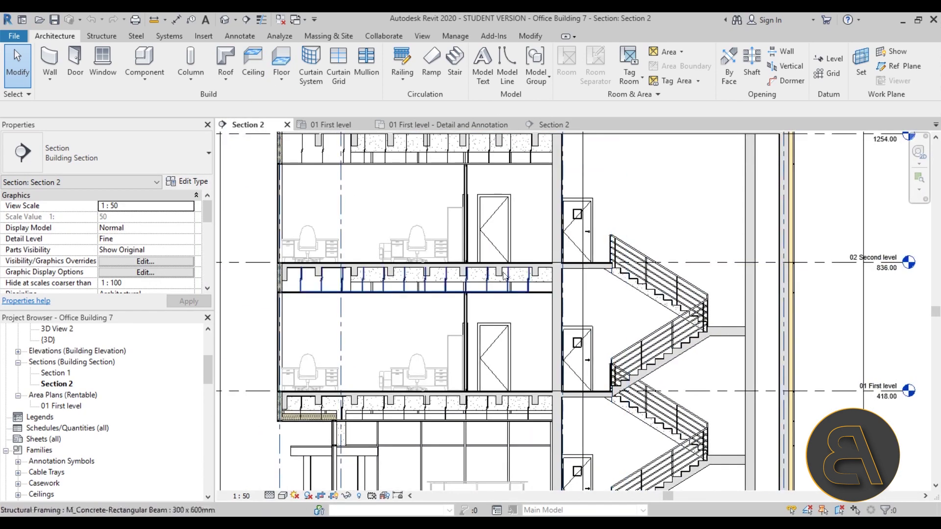
scroll(451, 299, up, 8)
scroll(451, 299, up, 3)
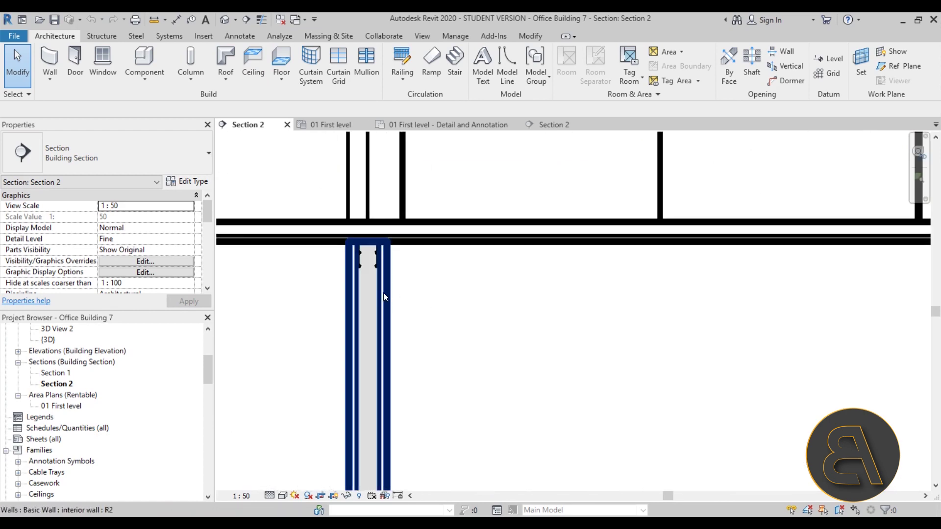
click(371, 267)
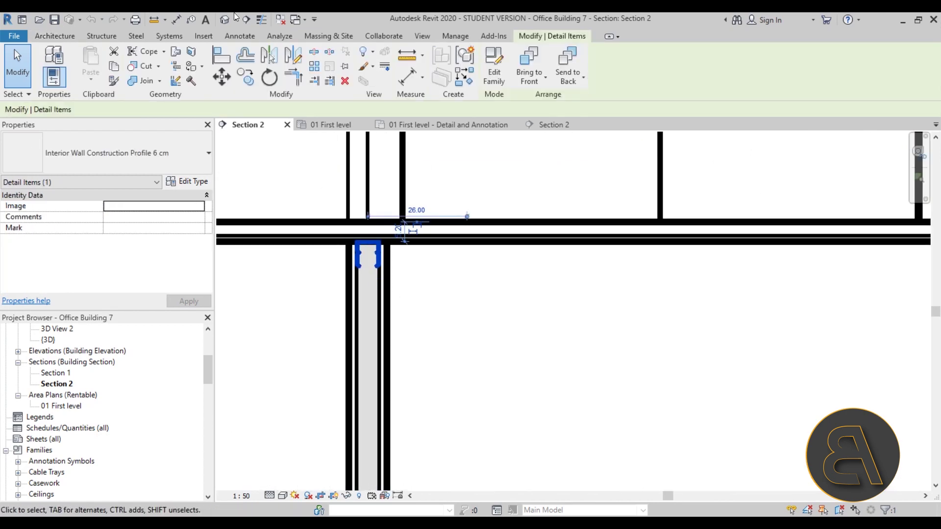
click(258, 23)
click(396, 293)
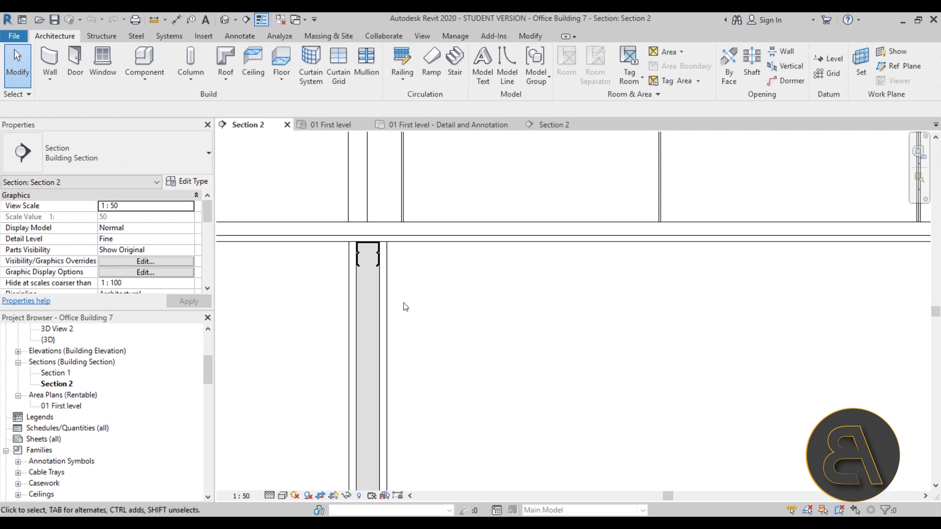
- Examine the matching construction profile detail item at the base of the interior wall, where it meets the floor
scroll(361, 265, down, 3)
middle_drag(418, 374, 425, 196)
scroll(390, 441, down, 1)
middle_drag(390, 441, 401, 269)
scroll(395, 404, up, 2)
scroll(396, 407, up, 1)
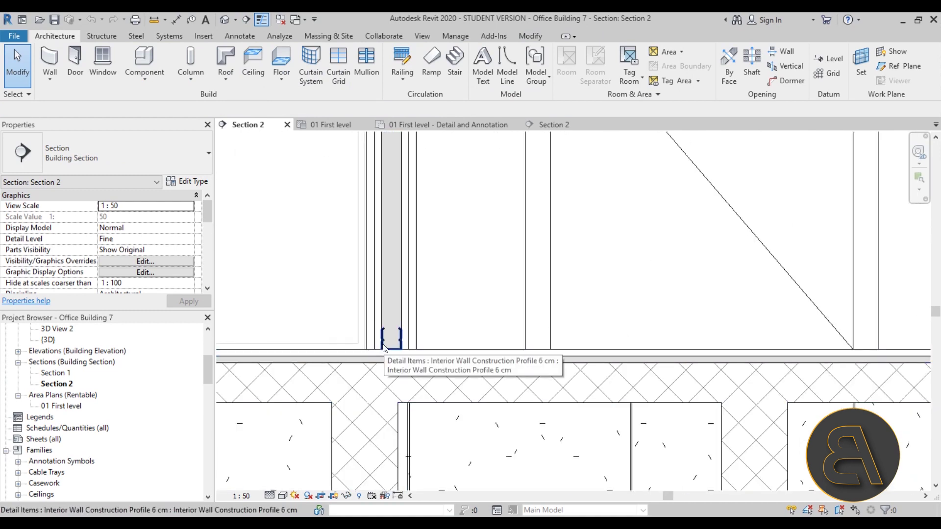
- Inspect the 600 x 600mm Grid compound ceiling of the first level in Section 2
scroll(436, 314, down, 6)
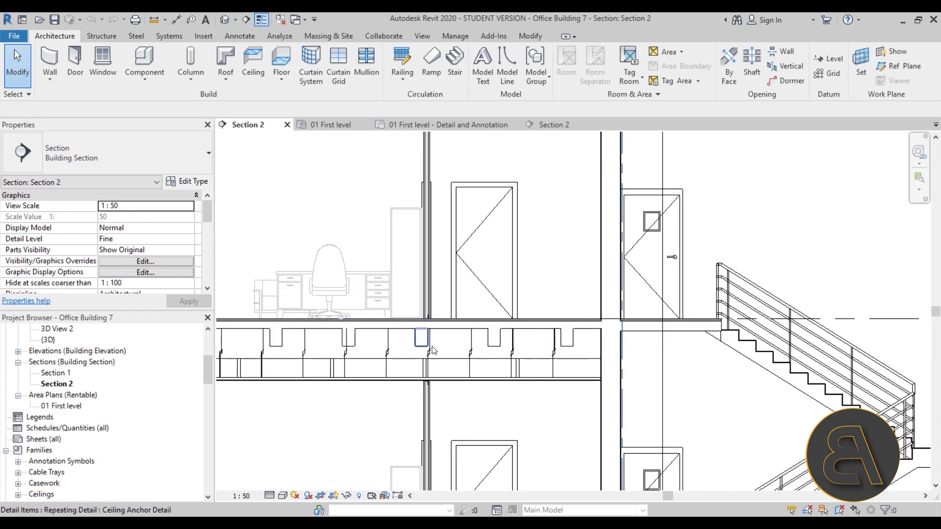
scroll(431, 349, down, 1)
scroll(430, 196, up, 1)
middle_drag(397, 278, 552, 320)
scroll(552, 321, down, 1)
middle_drag(454, 317, 441, 338)
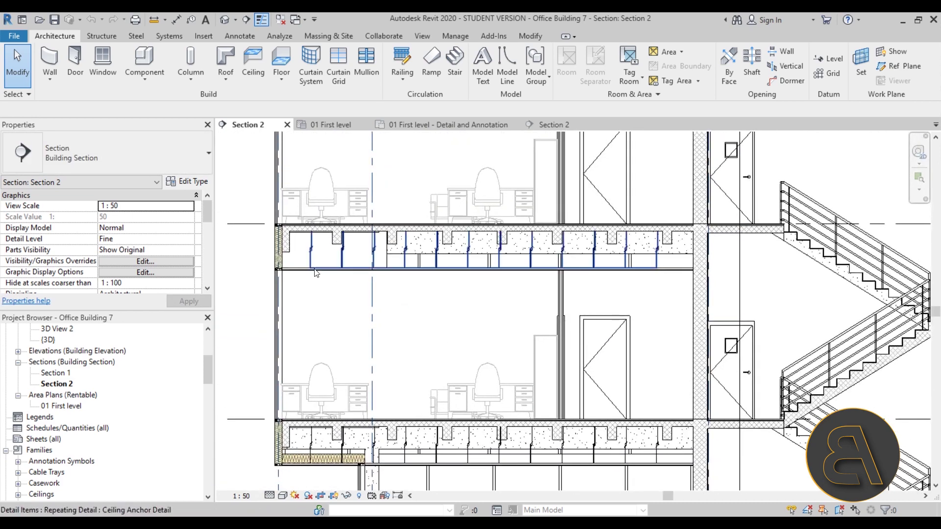
click(299, 283)
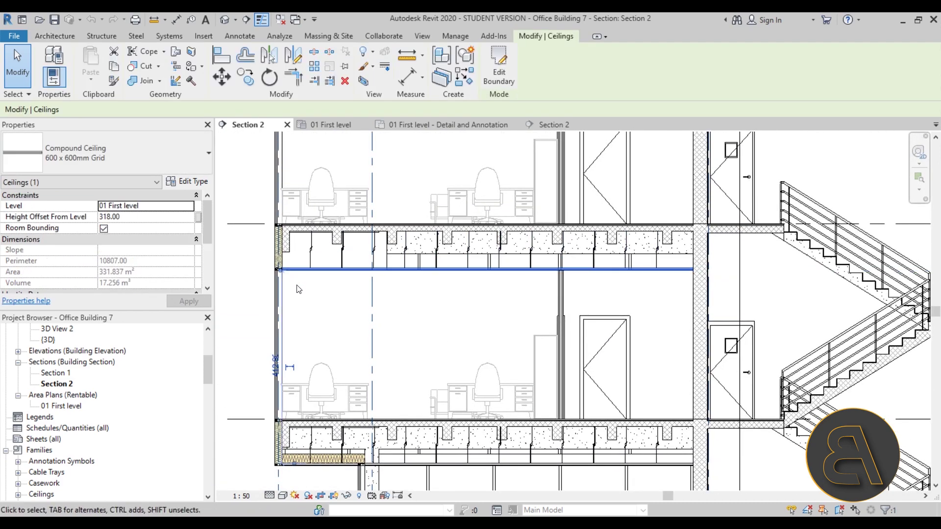
click(474, 332)
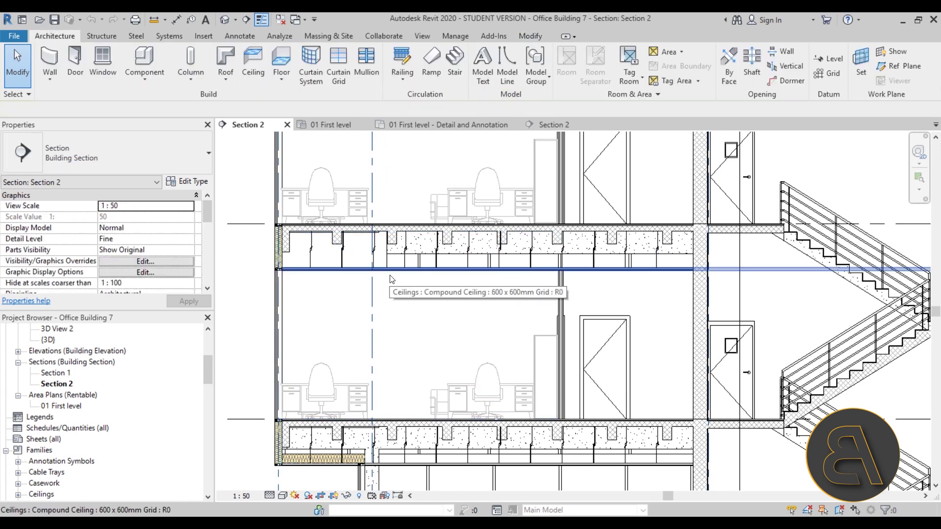
- Inspect the Ceiling Anchor Detail repeating detail that hangs the first-level ceiling from the slab
scroll(313, 255, up, 6)
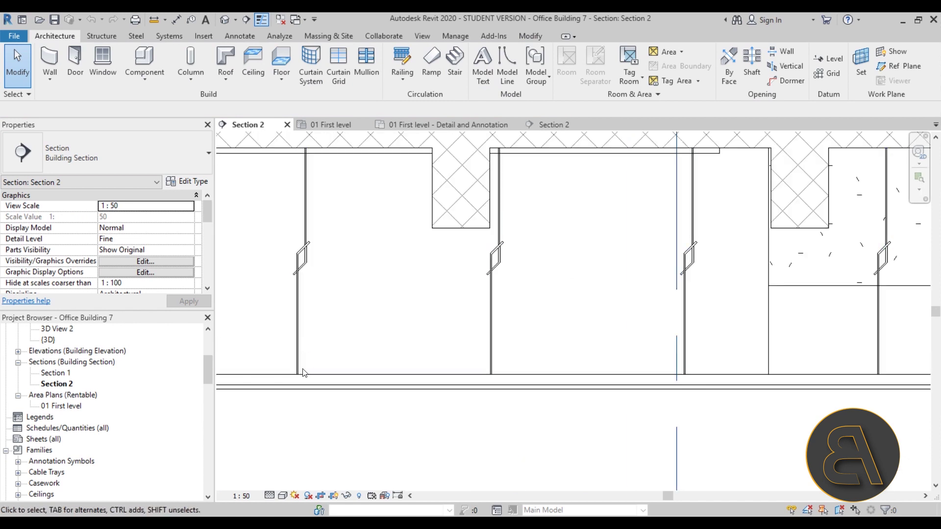
scroll(277, 258, down, 5)
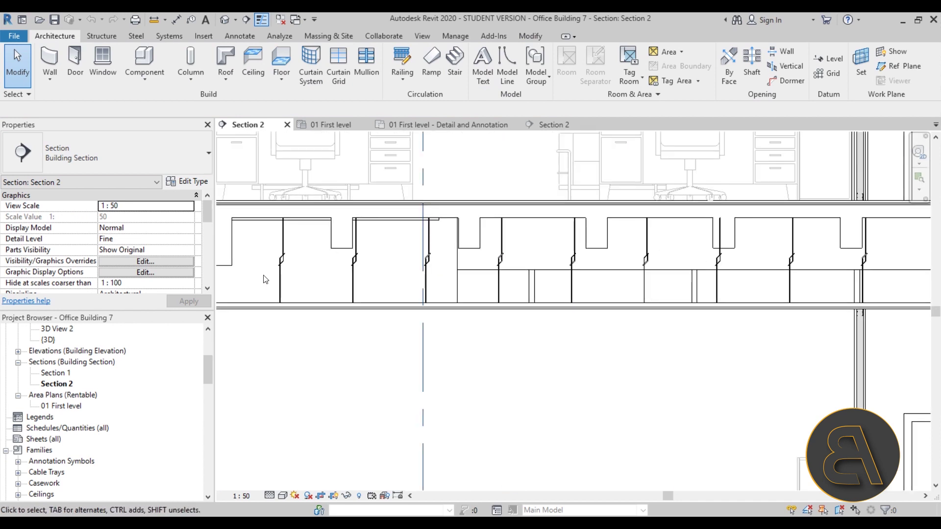
mouse_move(362, 280)
middle_down()
mouse_move(392, 285)
mouse_move(370, 284)
middle_up()
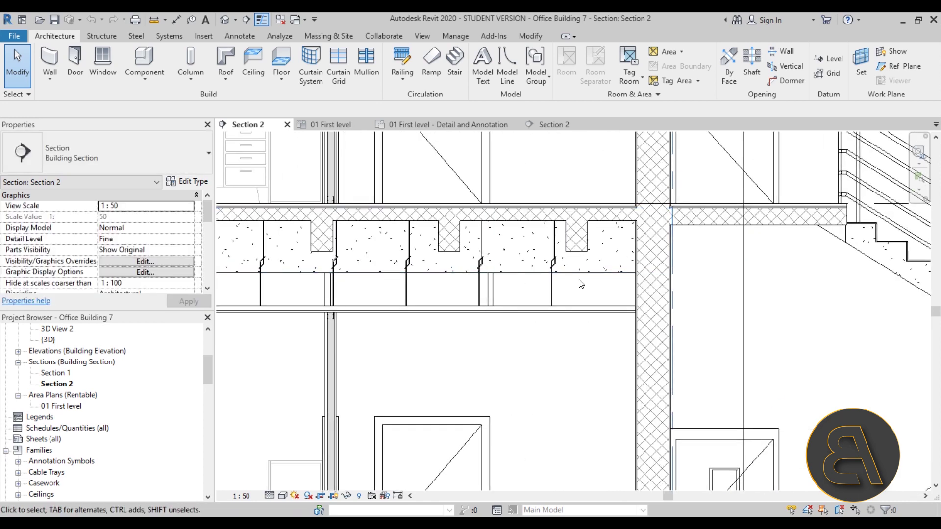
click(552, 282)
scroll(552, 281, down, 4)
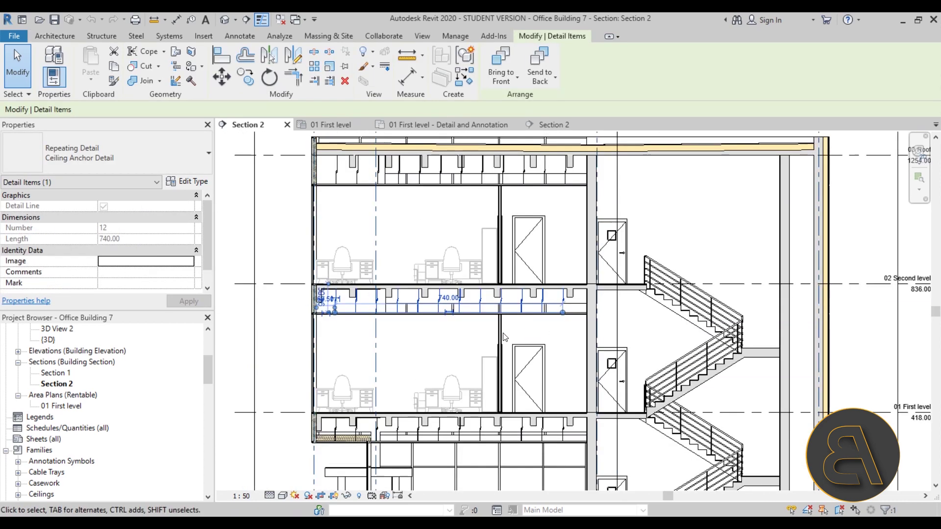
- Compare the ceiling anchor details above the ground-level ceiling and beneath the roof slab in Section 2
middle_drag(436, 264, 428, 316)
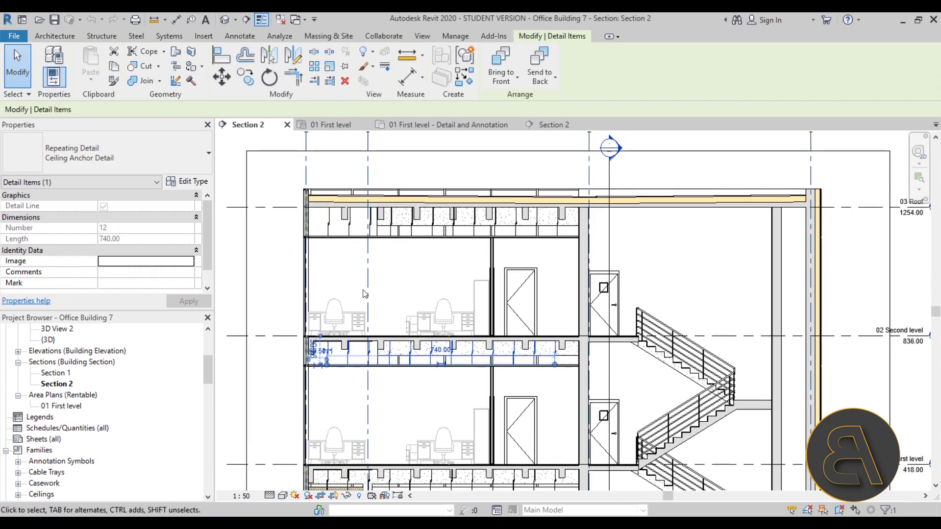
scroll(399, 346, up, 5)
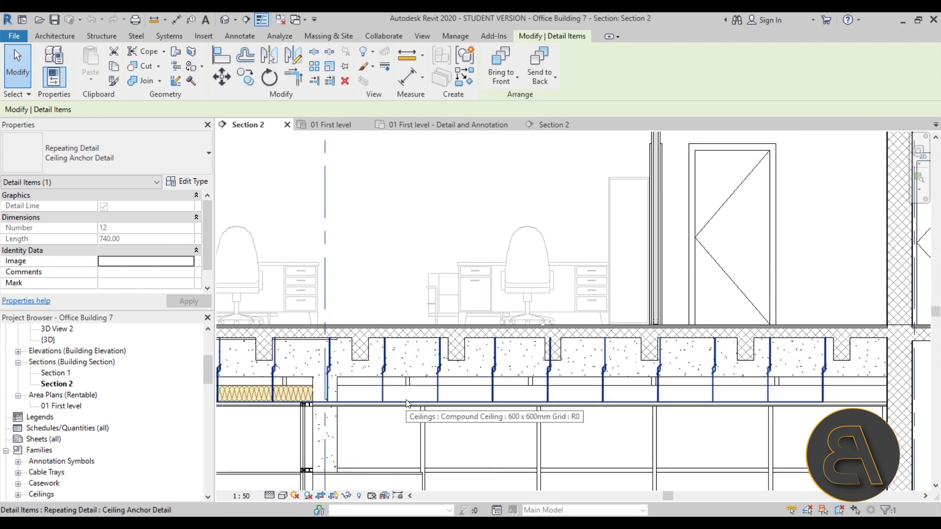
scroll(406, 404, down, 3)
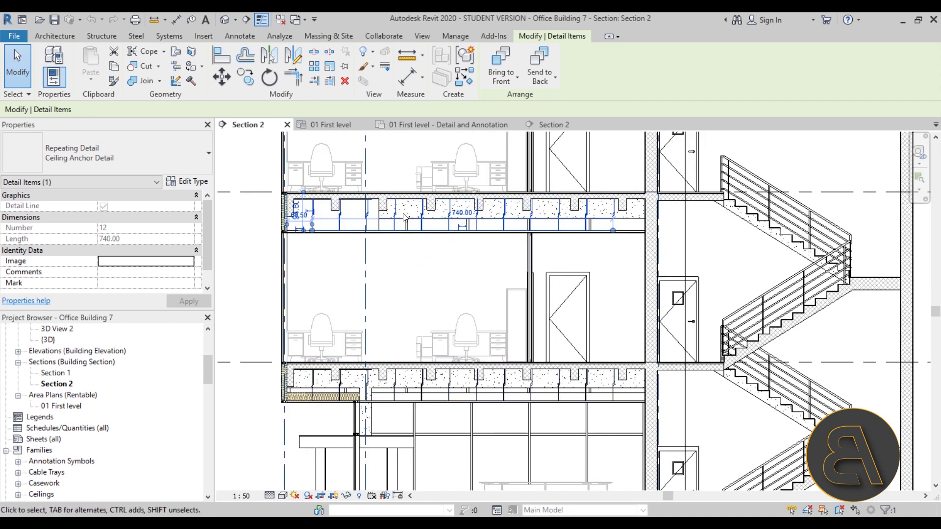
middle_drag(408, 222, 397, 410)
scroll(342, 224, up, 2)
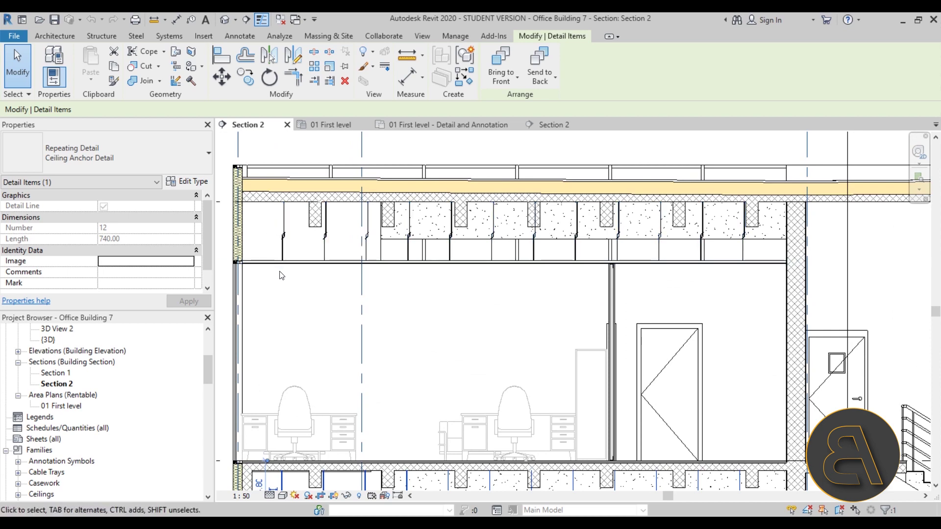
scroll(307, 301, down, 2)
middle_drag(360, 304, 385, 307)
scroll(273, 240, up, 4)
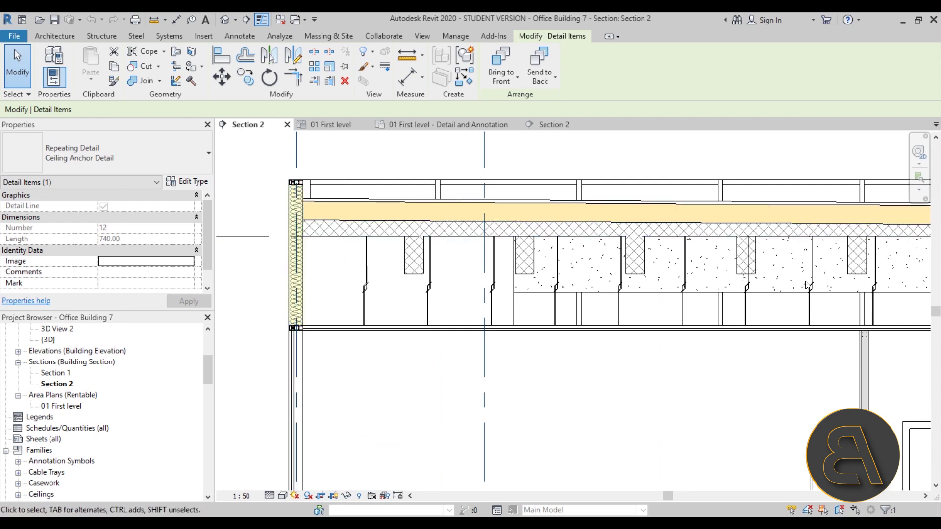
- Examine the sloped roof layers along the section and their junction with the exterior wall at 03 Roof
middle_drag(686, 286, 376, 287)
scroll(634, 286, down, 1)
middle_drag(635, 286, 251, 278)
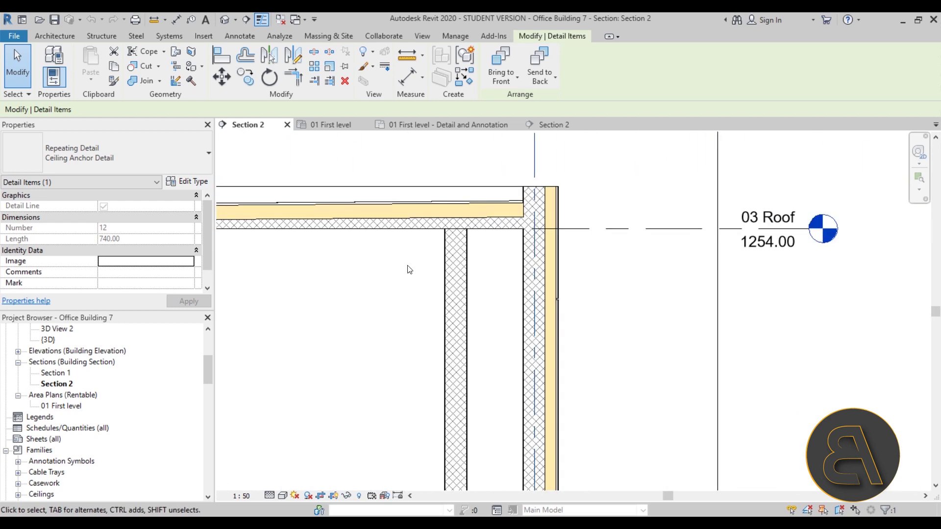
middle_drag(372, 318, 446, 295)
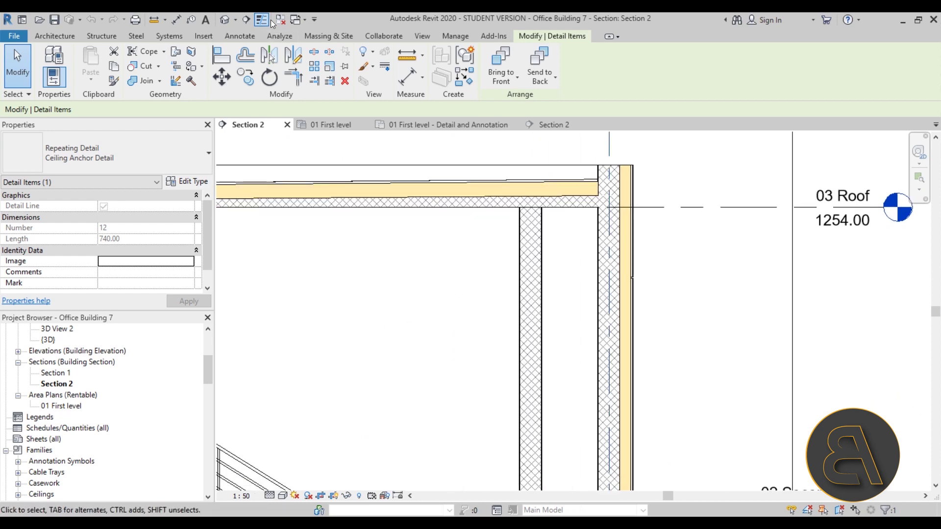
- Turn off the Thin Lines display and review the whole of Section 2 with its line weights
click(261, 20)
click(701, 183)
middle_drag(385, 285, 630, 282)
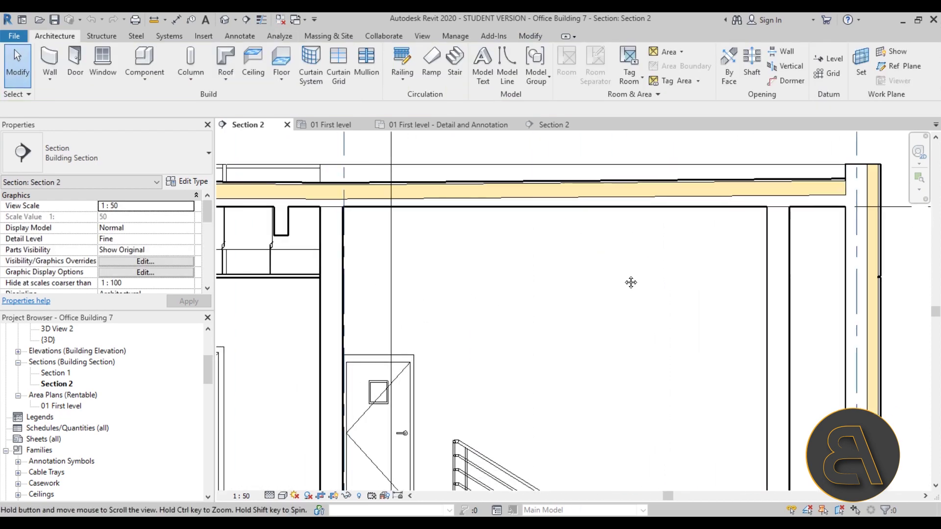
scroll(483, 272, down, 2)
middle_drag(442, 321, 473, 209)
middle_drag(442, 286, 468, 286)
scroll(467, 286, down, 5)
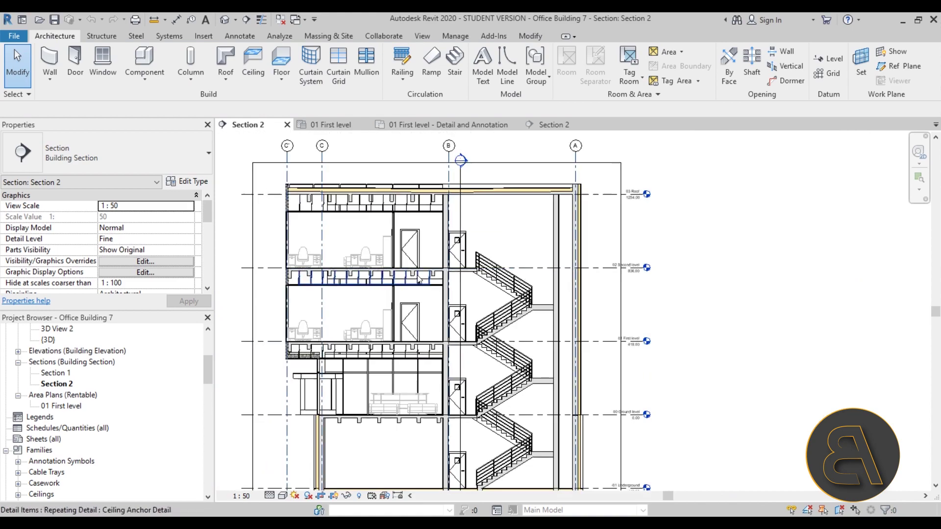